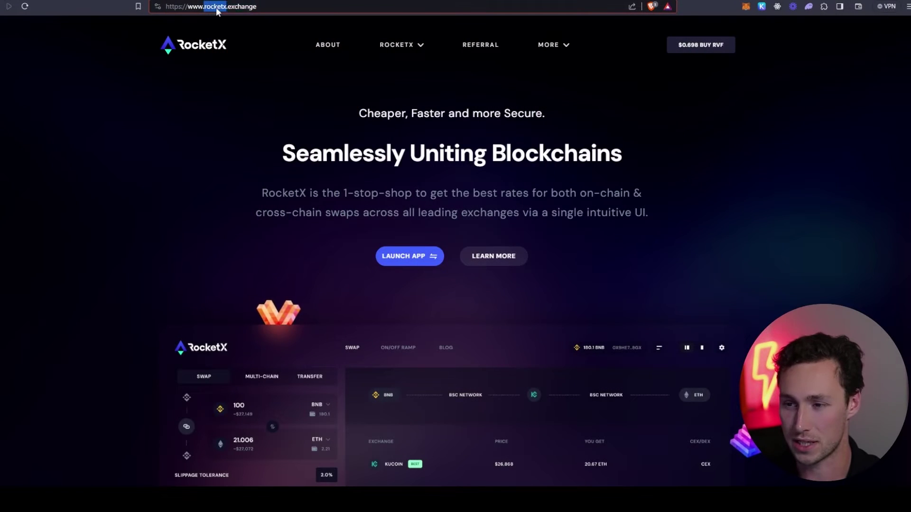
{"action": "double_click", "coordinate": [241, 6]}
{"action": "left_click", "coordinate": [245, 7]}
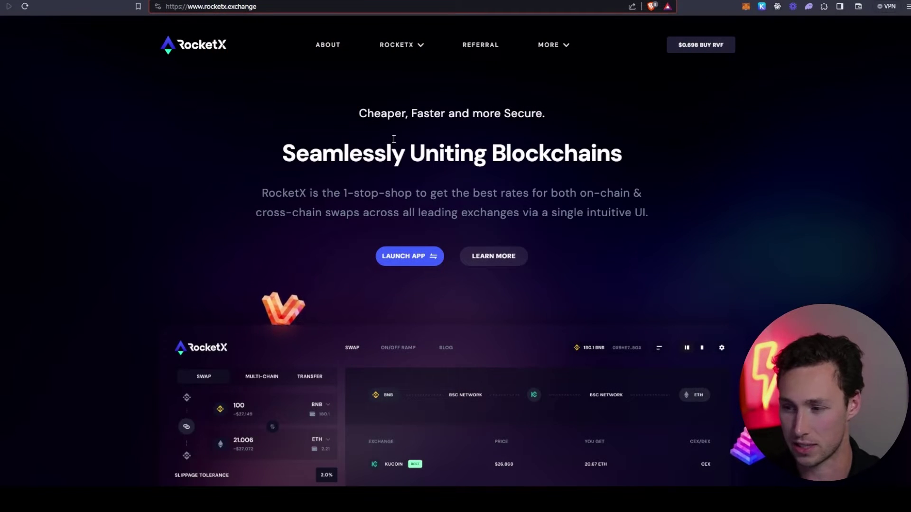
{"action": "left_click", "coordinate": [385, 112]}
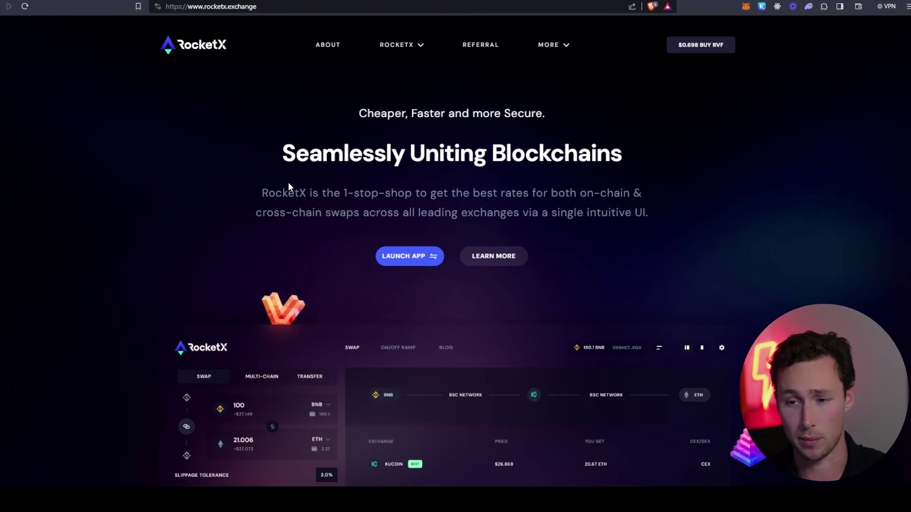
{"action": "scroll", "coordinate": [273, 214], "scroll_direction": "down", "scroll_amount": 3}
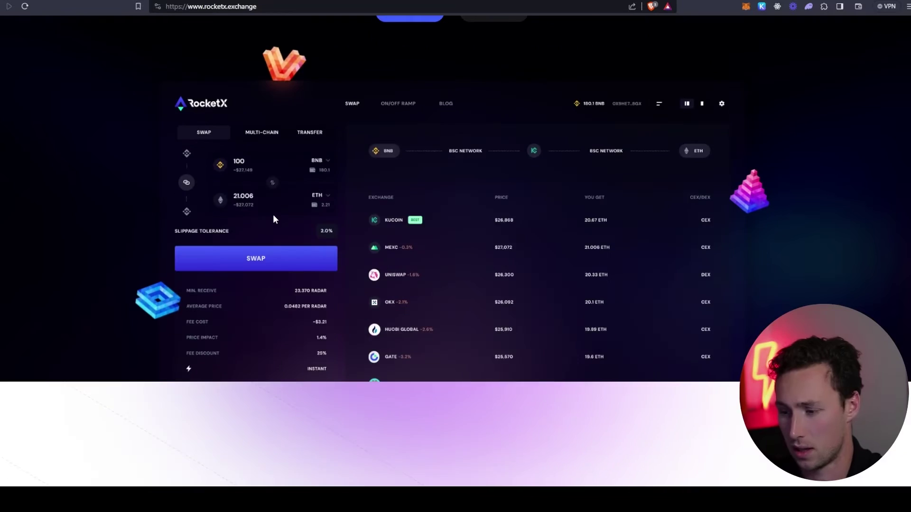
Launch the RocketX swap app and connect MetaMask on Ethereum, showing a 0.0106 ETH balance
{"action": "left_click", "coordinate": [411, 156]}
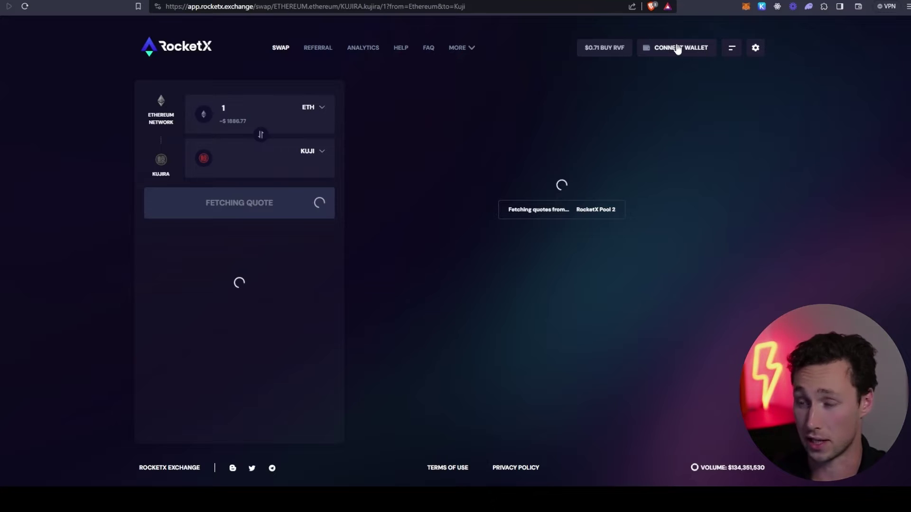
{"action": "left_click", "coordinate": [678, 48]}
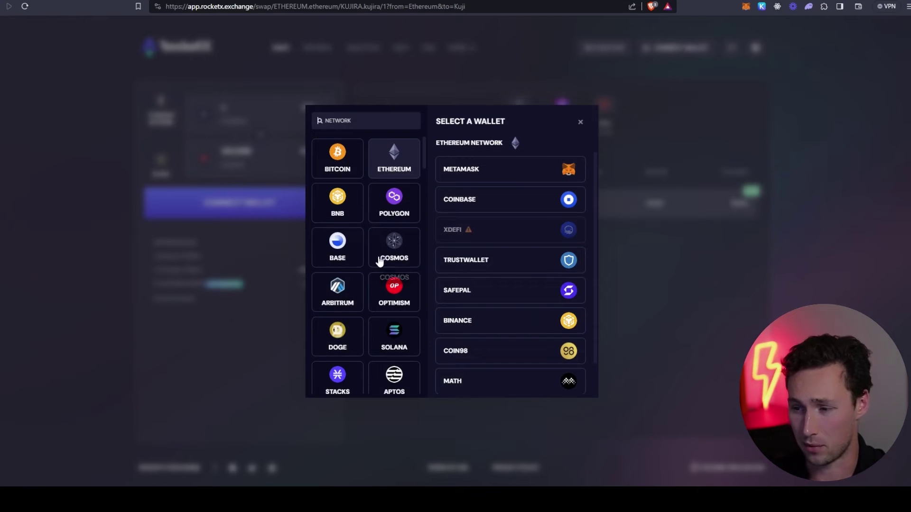
{"action": "scroll", "coordinate": [378, 262], "scroll_direction": "down", "scroll_amount": 5}
{"action": "scroll", "coordinate": [379, 263], "scroll_direction": "down", "scroll_amount": 10}
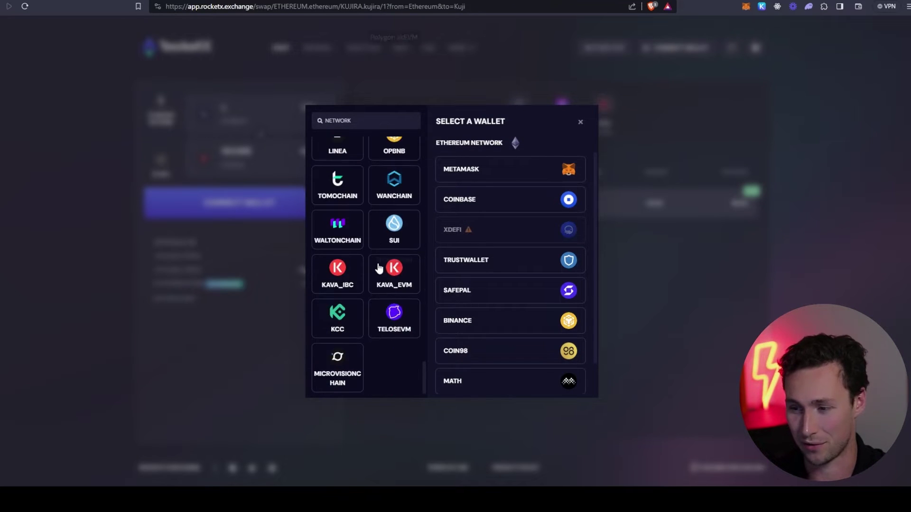
{"action": "scroll", "coordinate": [378, 268], "scroll_direction": "up", "scroll_amount": 10}
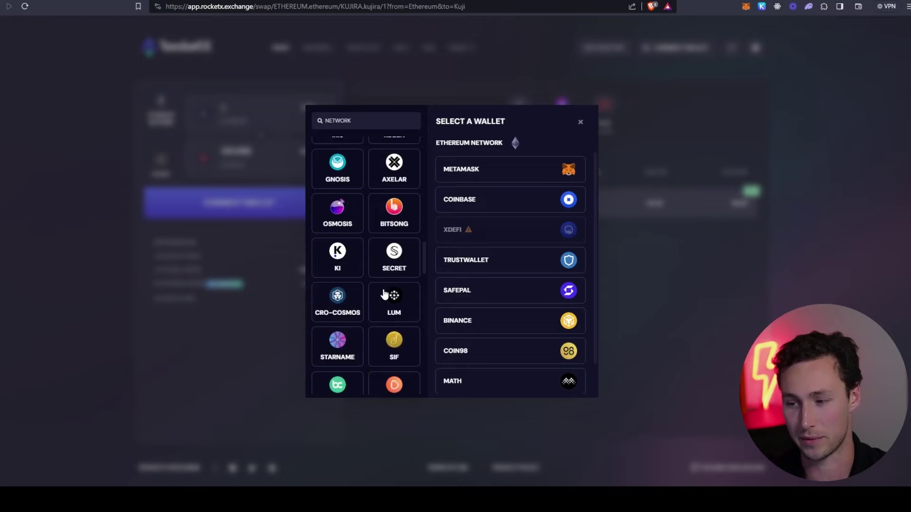
{"action": "scroll", "coordinate": [372, 273], "scroll_direction": "up", "scroll_amount": 3}
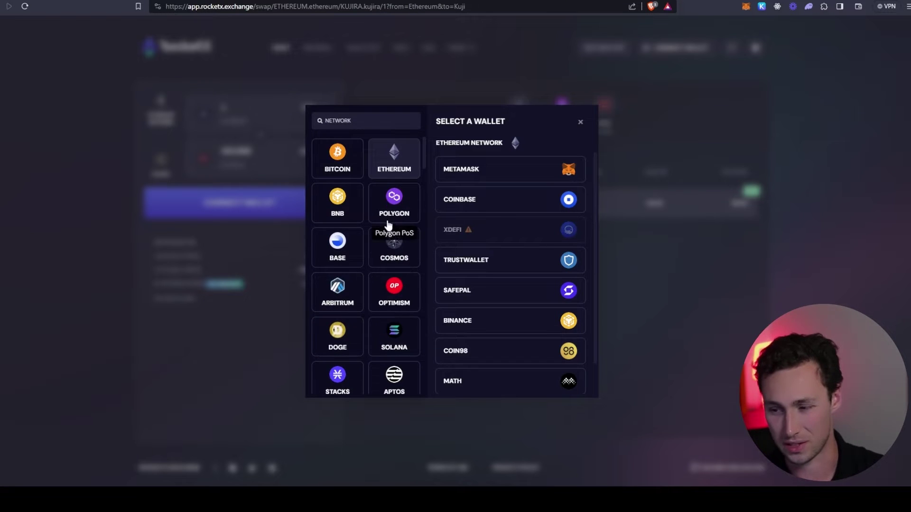
{"action": "scroll", "coordinate": [408, 209], "scroll_direction": "down", "scroll_amount": 2}
{"action": "left_click_drag", "start_coordinate": [422, 195], "coordinate": [414, 318]}
{"action": "scroll", "coordinate": [417, 332], "scroll_direction": "down", "scroll_amount": 5}
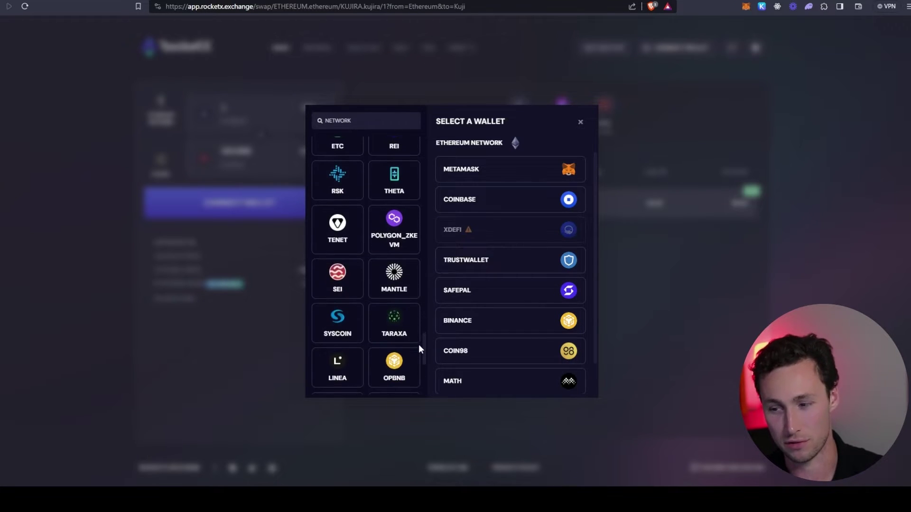
{"action": "left_click_drag", "start_coordinate": [422, 348], "coordinate": [307, 155]}
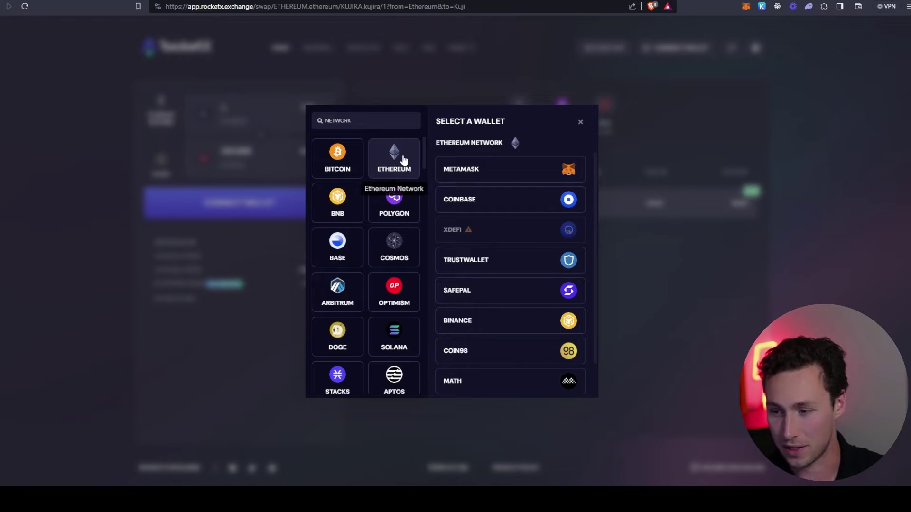
{"action": "left_click", "coordinate": [480, 172]}
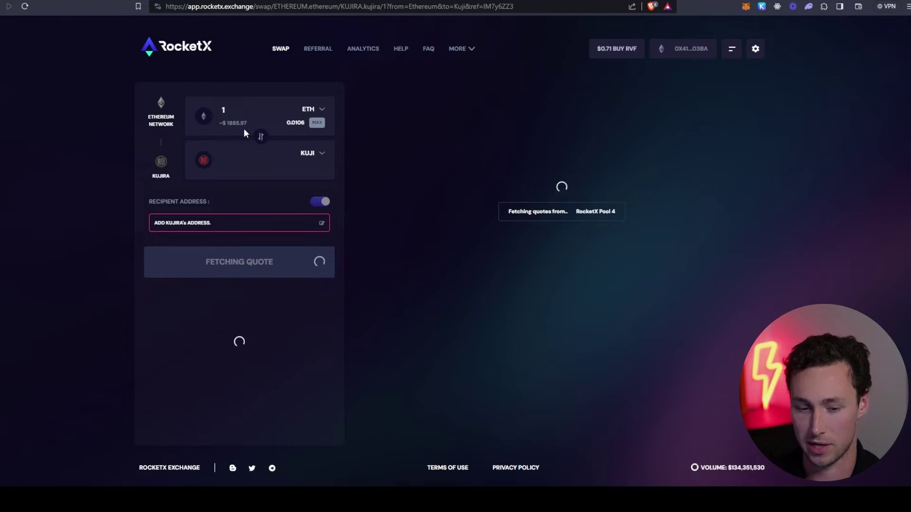
Zoom the swap page in twice to read the 1 ETH to 632.1786 KUJI quote
{"action": "key", "text": "ctrl+plus"}
{"action": "key", "text": "ctrl+plus"}
{"action": "key", "text": "ctrl+plus"}
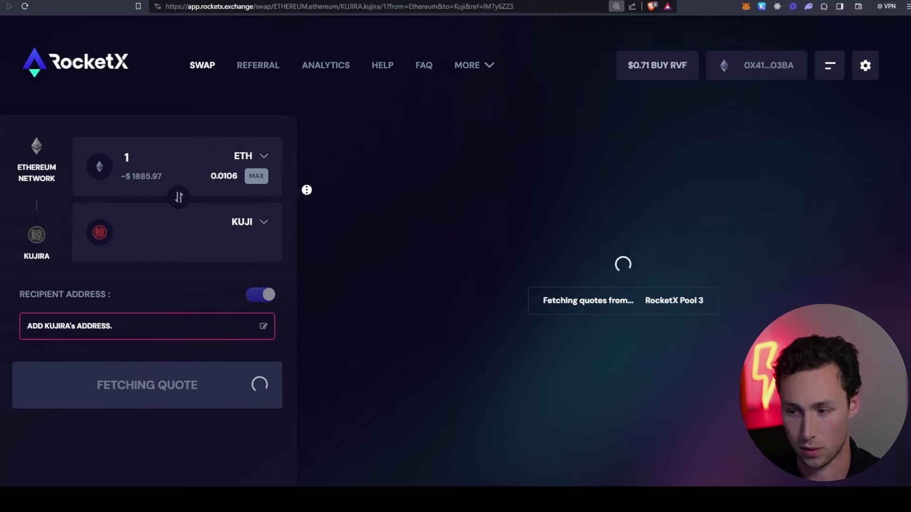
{"action": "key", "text": "ctrl+plus"}
{"action": "key", "text": "ctrl+plus"}
{"action": "scroll", "coordinate": [470, 244], "scroll_direction": "down", "scroll_amount": 1}
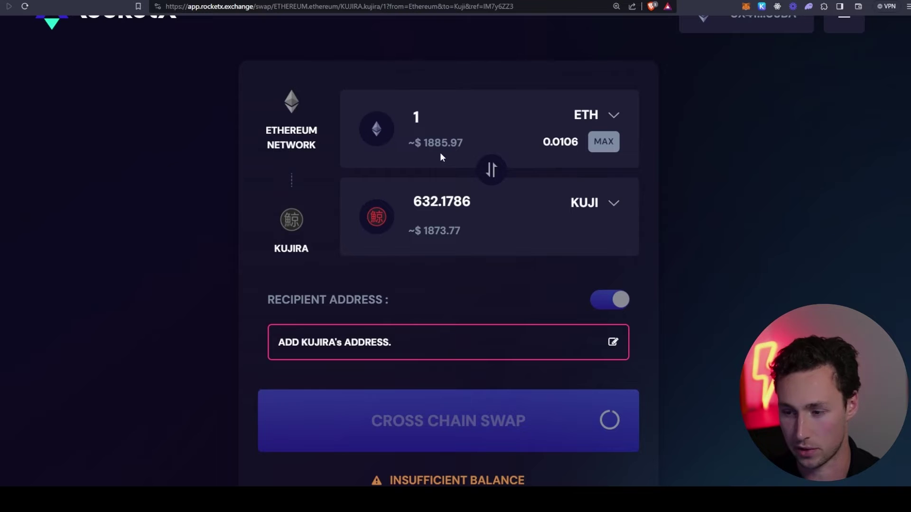
Change the destination network from Kujira to TRON by searching 'tron'
{"action": "left_click", "coordinate": [292, 221]}
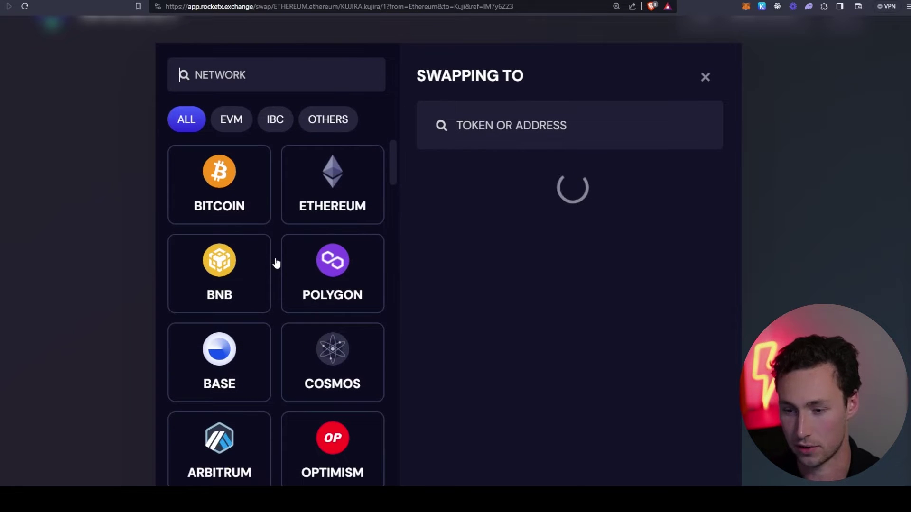
{"action": "scroll", "coordinate": [277, 263], "scroll_direction": "down", "scroll_amount": 7}
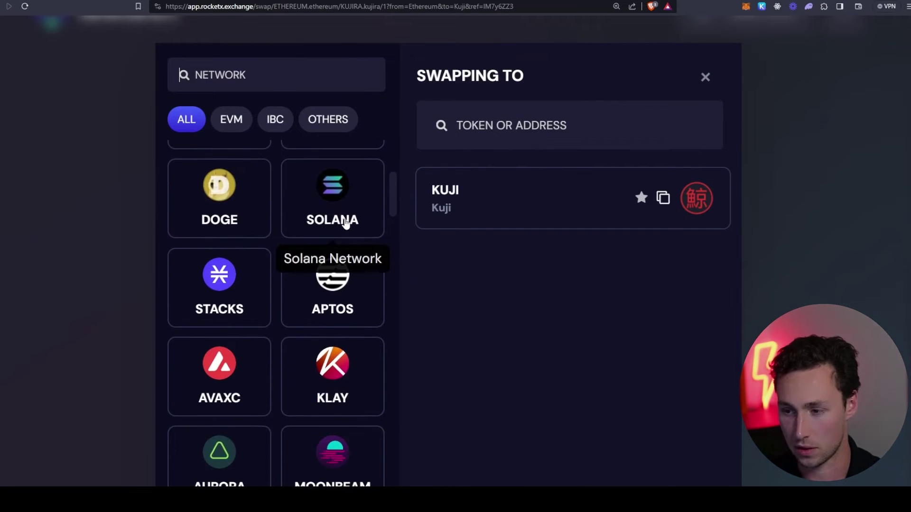
{"action": "scroll", "coordinate": [345, 224], "scroll_direction": "up", "scroll_amount": 2}
{"action": "left_click", "coordinate": [357, 291]}
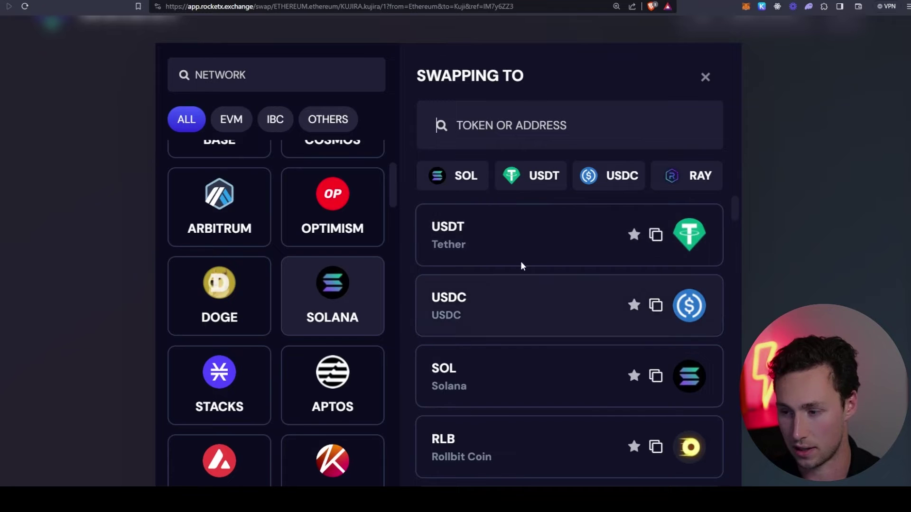
{"action": "scroll", "coordinate": [515, 313], "scroll_direction": "down", "scroll_amount": 10}
{"action": "scroll", "coordinate": [509, 351], "scroll_direction": "up", "scroll_amount": 10}
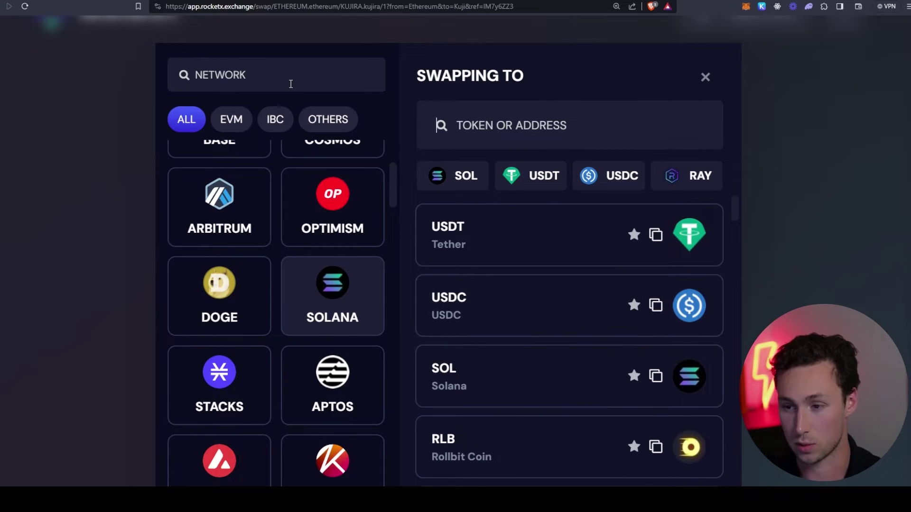
{"action": "type", "text": "tron"}
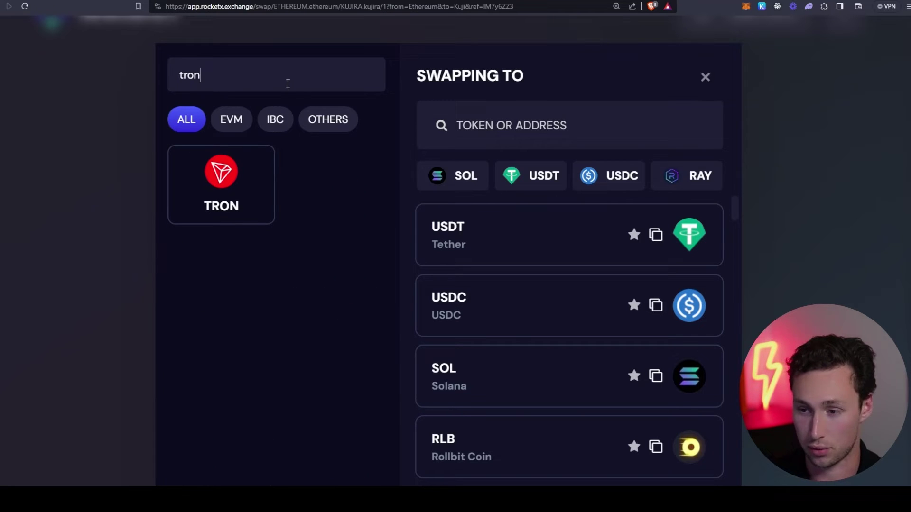
{"action": "left_click", "coordinate": [214, 203]}
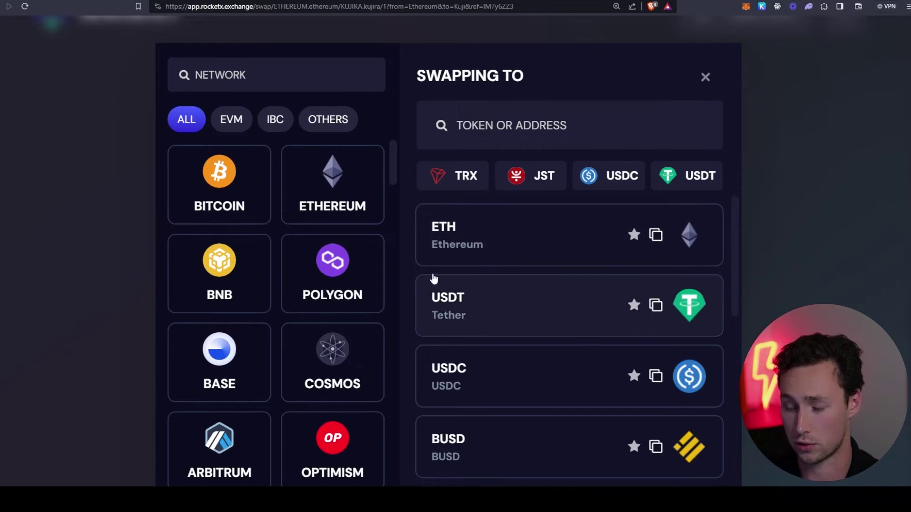
Receive USDT on Tron and send USDT from Ethereum instead of ETH
{"action": "left_click", "coordinate": [516, 311]}
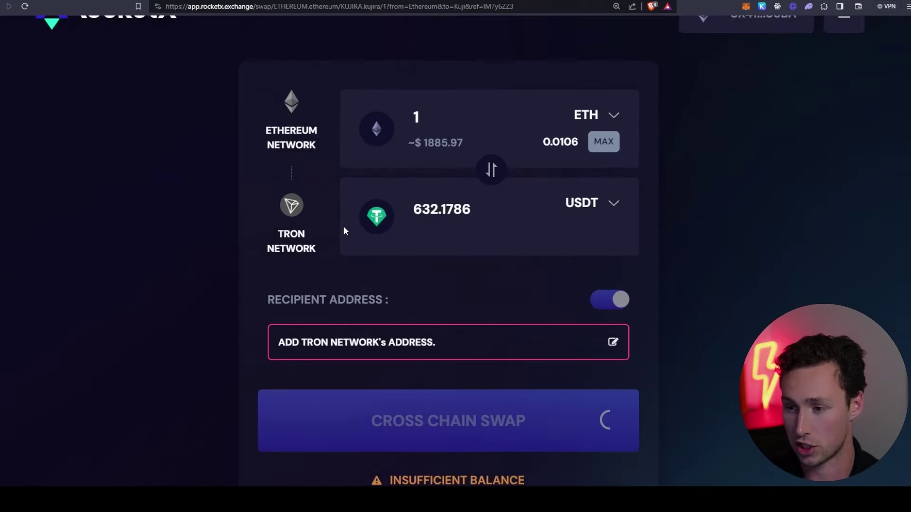
{"action": "scroll", "coordinate": [343, 226], "scroll_direction": "up", "scroll_amount": 1}
{"action": "left_click", "coordinate": [610, 163]}
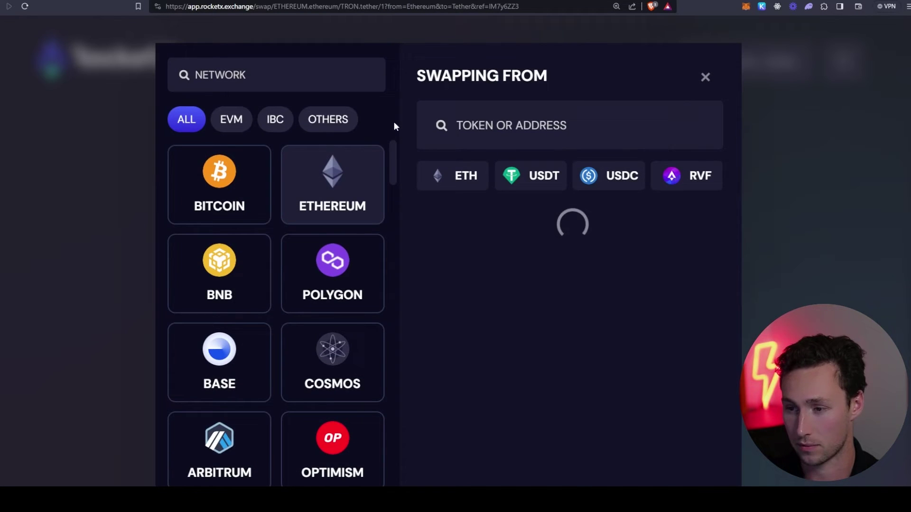
{"action": "left_click", "coordinate": [705, 77]}
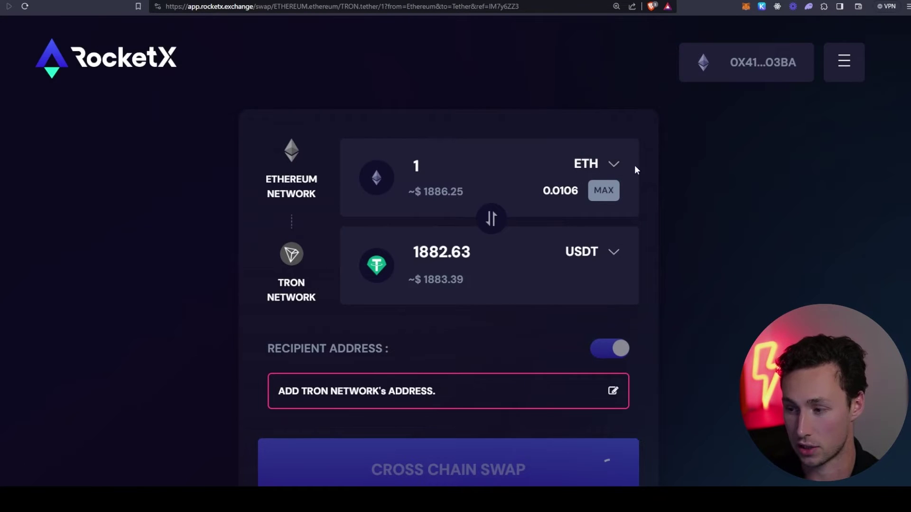
{"action": "left_click", "coordinate": [614, 165]}
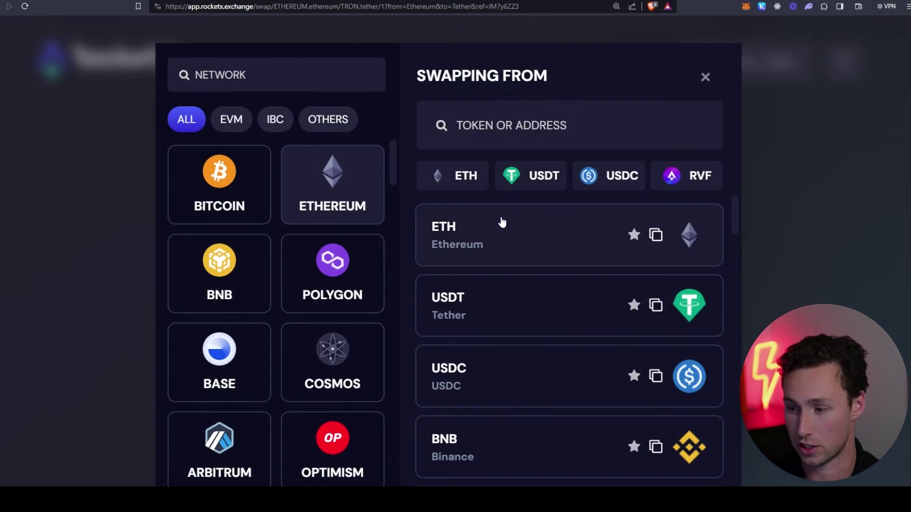
{"action": "left_click", "coordinate": [518, 313]}
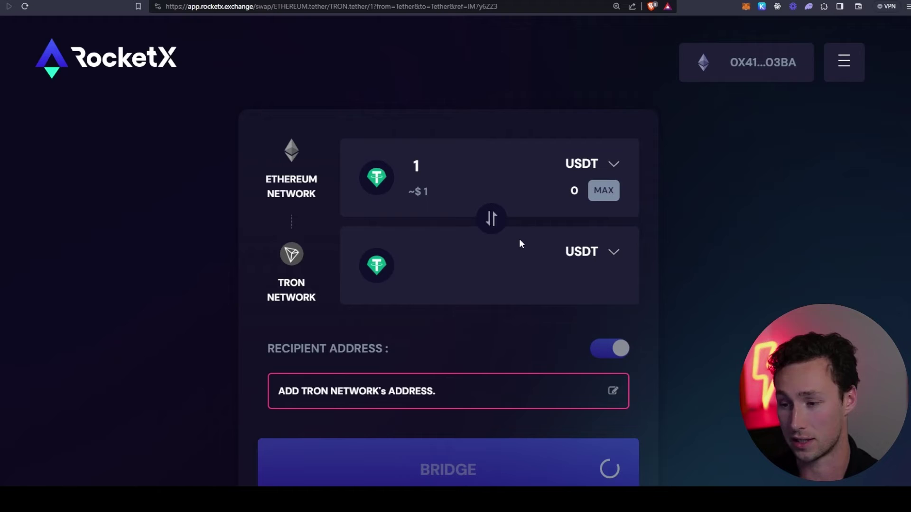
{"action": "left_click", "coordinate": [283, 257]}
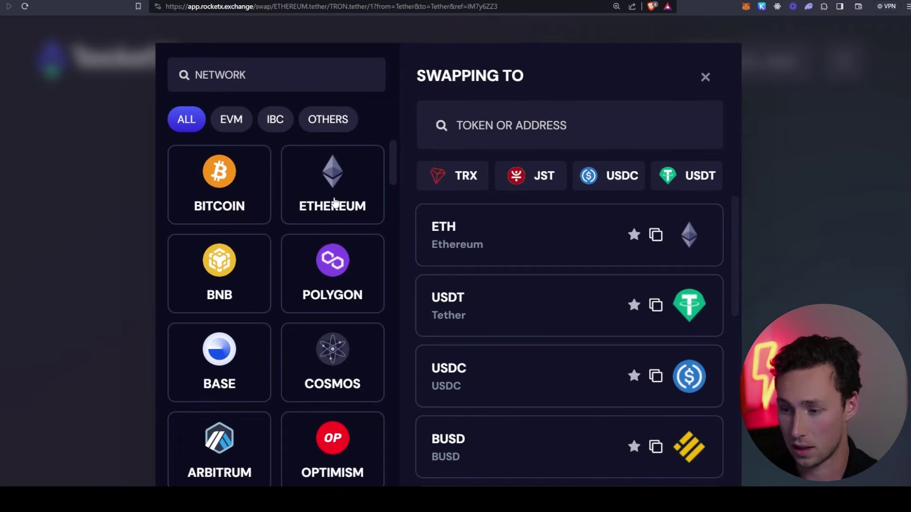
{"action": "scroll", "coordinate": [349, 260], "scroll_direction": "down", "scroll_amount": 6}
{"action": "scroll", "coordinate": [349, 268], "scroll_direction": "up", "scroll_amount": 4}
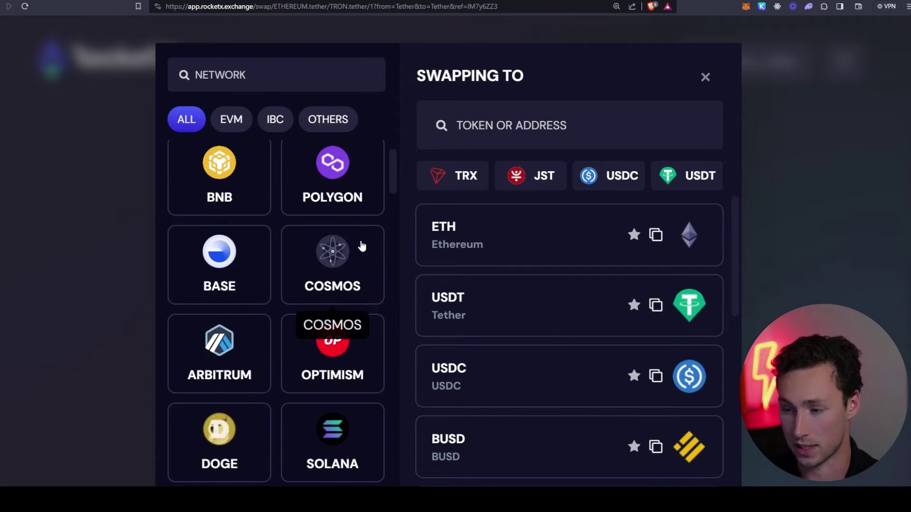
{"action": "left_click_drag", "start_coordinate": [394, 179], "coordinate": [397, 307]}
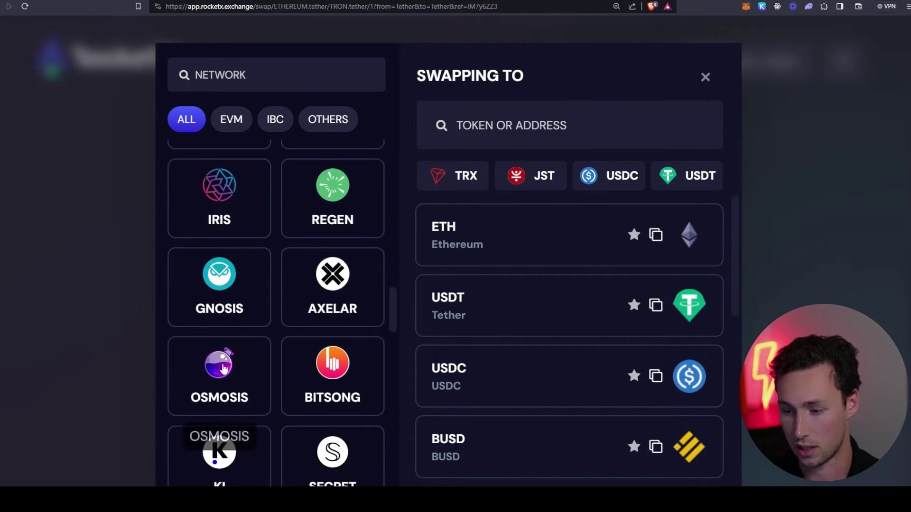
{"action": "scroll", "coordinate": [247, 260], "scroll_direction": "down", "scroll_amount": 3}
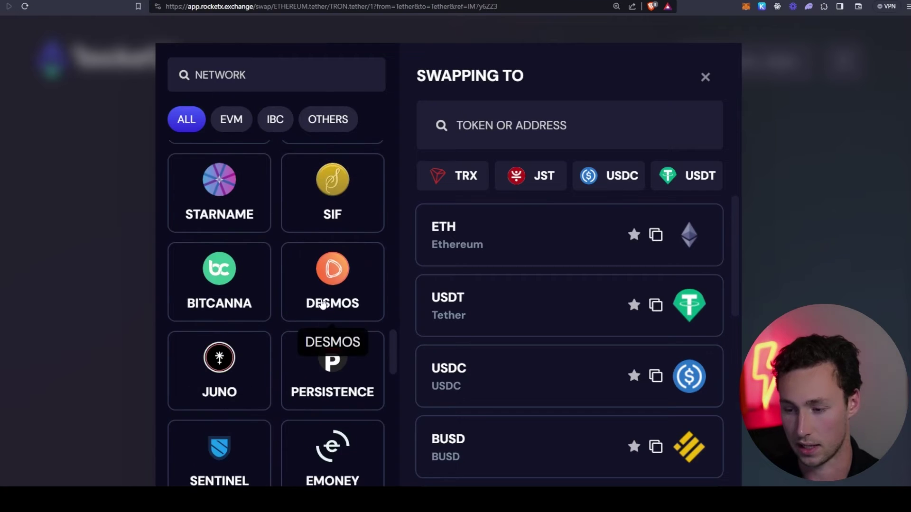
{"action": "scroll", "coordinate": [377, 324], "scroll_direction": "down", "scroll_amount": 5}
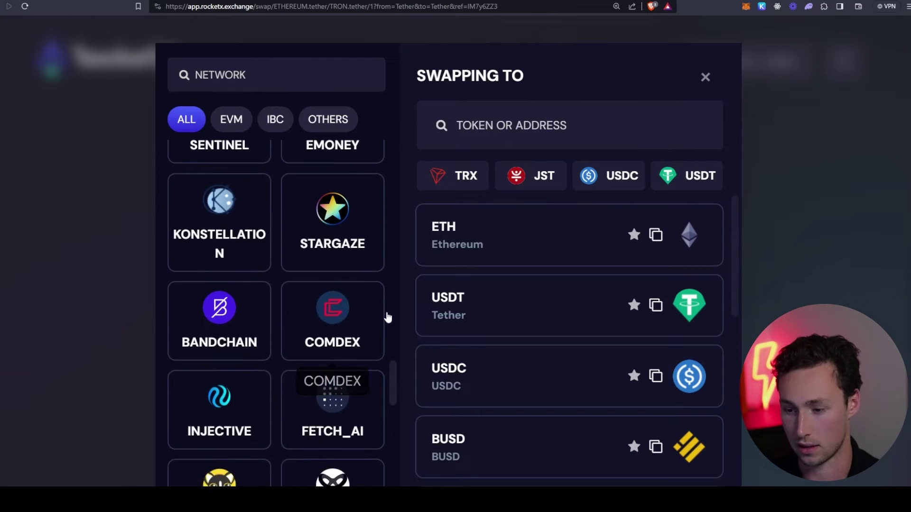
{"action": "scroll", "coordinate": [339, 354], "scroll_direction": "down", "scroll_amount": 20}
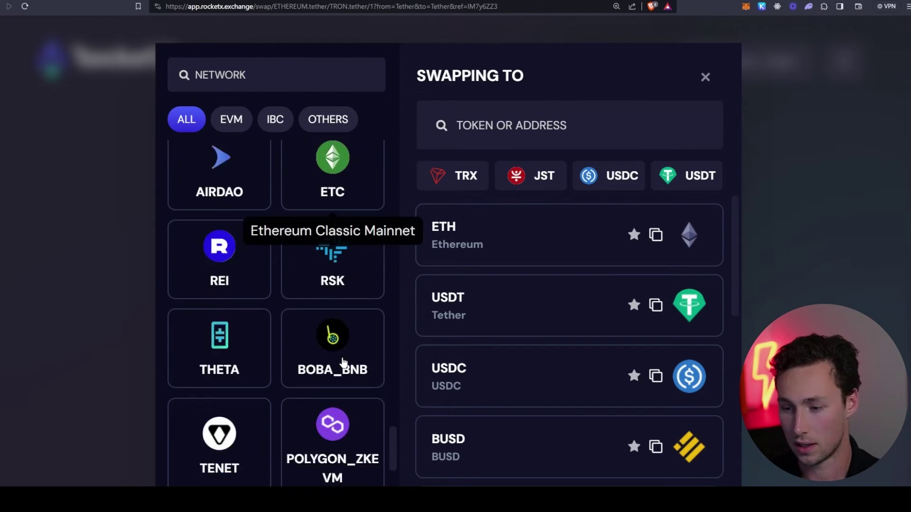
{"action": "scroll", "coordinate": [345, 362], "scroll_direction": "down", "scroll_amount": 9}
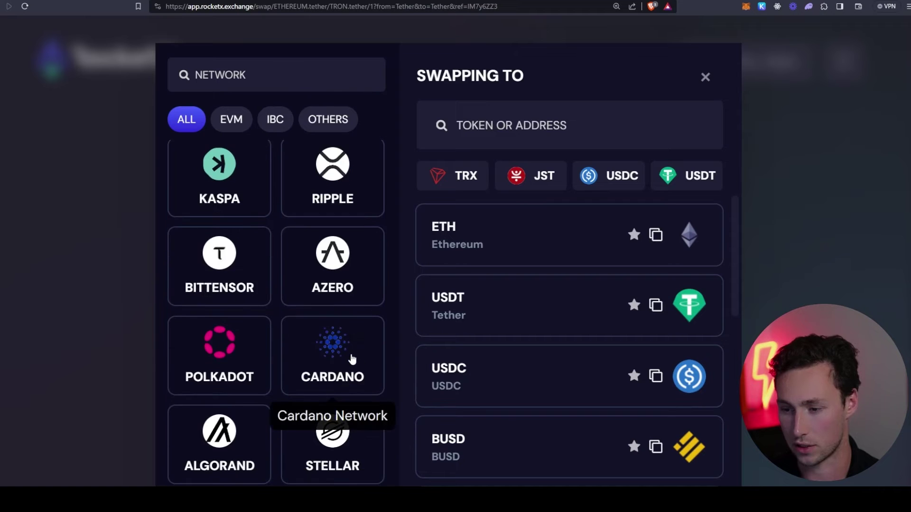
{"action": "scroll", "coordinate": [377, 322], "scroll_direction": "down", "scroll_amount": 3}
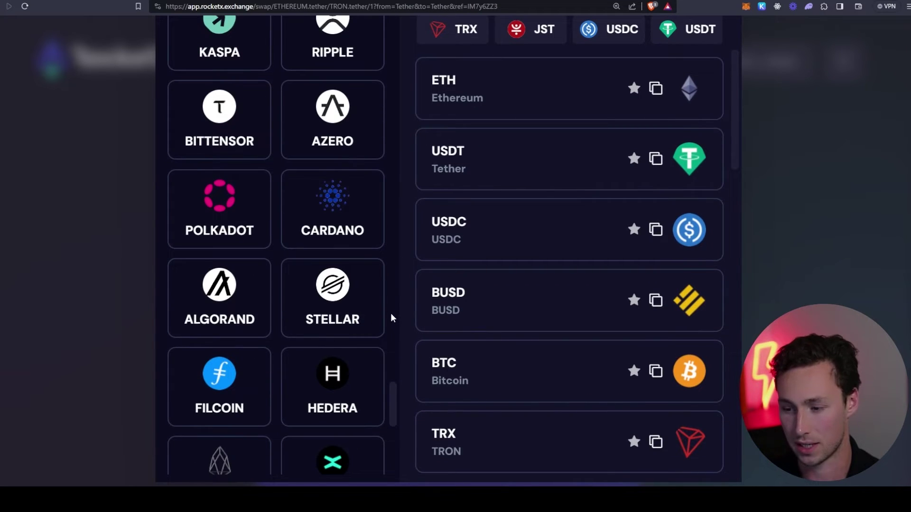
{"action": "scroll", "coordinate": [391, 318], "scroll_direction": "down", "scroll_amount": 3}
{"action": "scroll", "coordinate": [389, 320], "scroll_direction": "up", "scroll_amount": 2}
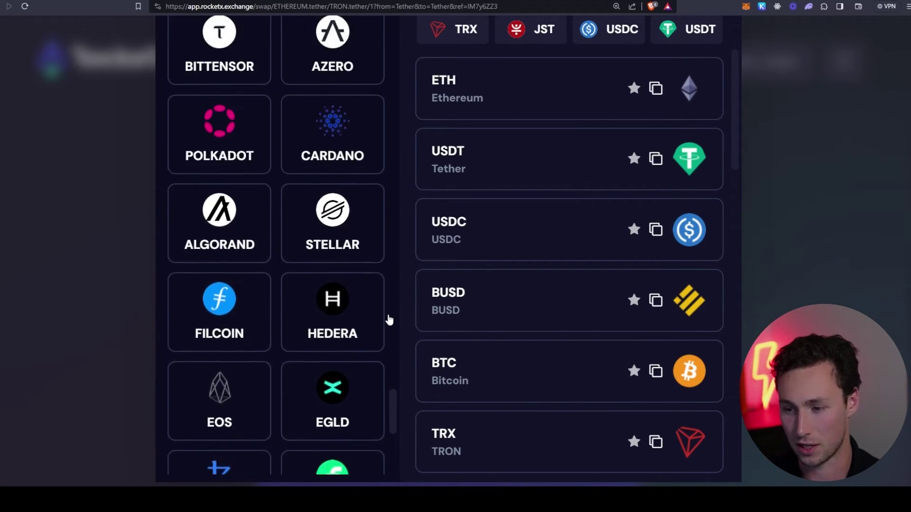
{"action": "scroll", "coordinate": [389, 320], "scroll_direction": "up", "scroll_amount": 2}
{"action": "scroll", "coordinate": [389, 320], "scroll_direction": "down", "scroll_amount": 8}
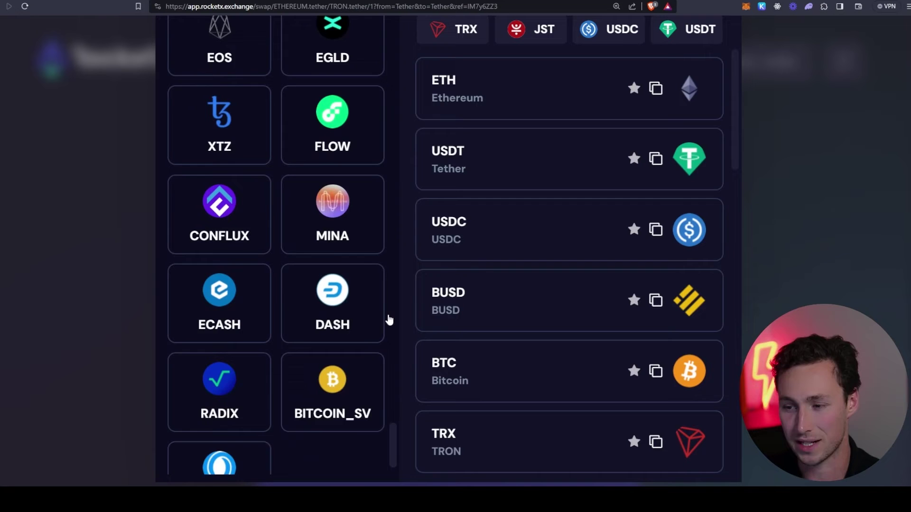
{"action": "scroll", "coordinate": [389, 320], "scroll_direction": "down", "scroll_amount": 1}
{"action": "scroll", "coordinate": [384, 320], "scroll_direction": "up", "scroll_amount": 8}
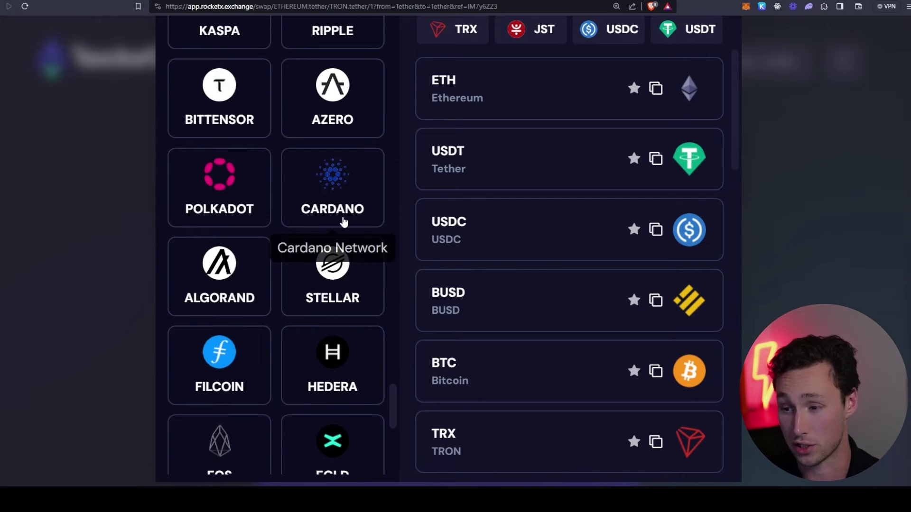
{"action": "scroll", "coordinate": [373, 297], "scroll_direction": "down", "scroll_amount": 3}
{"action": "scroll", "coordinate": [345, 210], "scroll_direction": "up", "scroll_amount": 4}
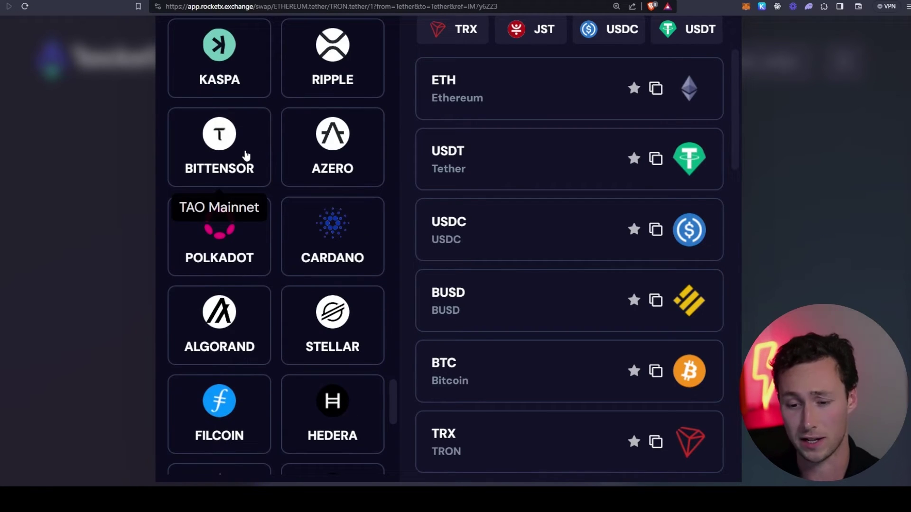
Set the destination to SOL on Solana, replacing a brief TAO pick, and send ETH
{"action": "left_click", "coordinate": [246, 155]}
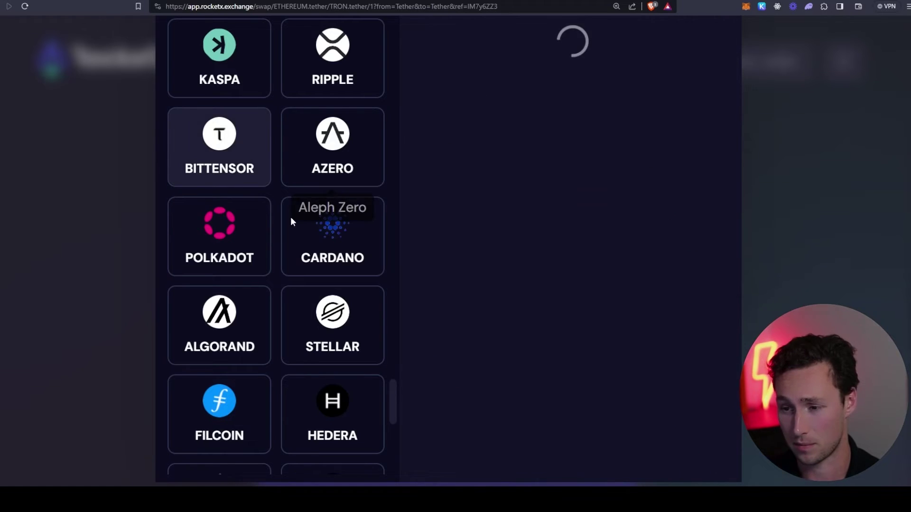
{"action": "left_click", "coordinate": [249, 183]}
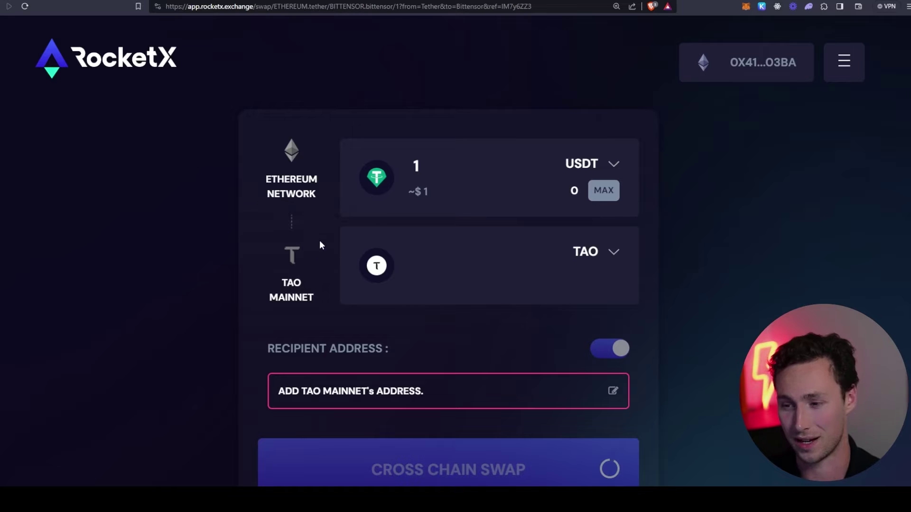
{"action": "left_click", "coordinate": [300, 256]}
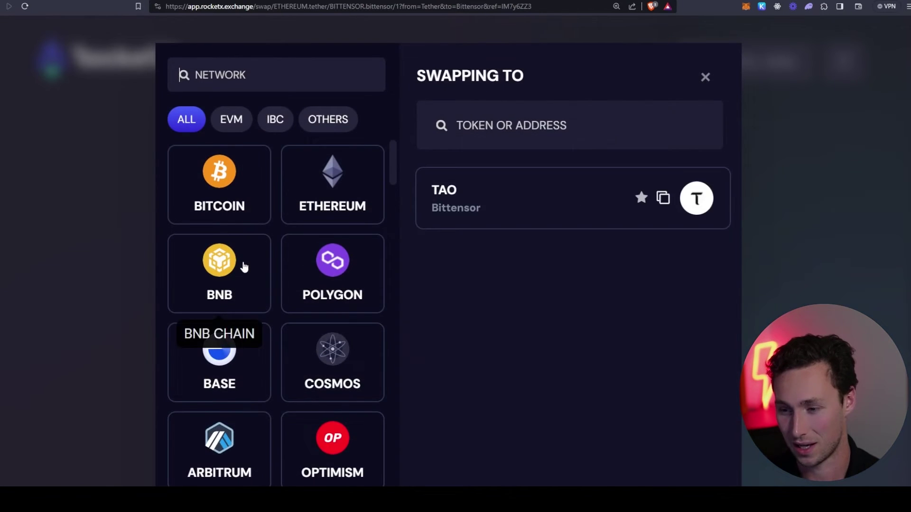
{"action": "scroll", "coordinate": [341, 323], "scroll_direction": "down", "scroll_amount": 4}
{"action": "scroll", "coordinate": [361, 330], "scroll_direction": "down", "scroll_amount": 3}
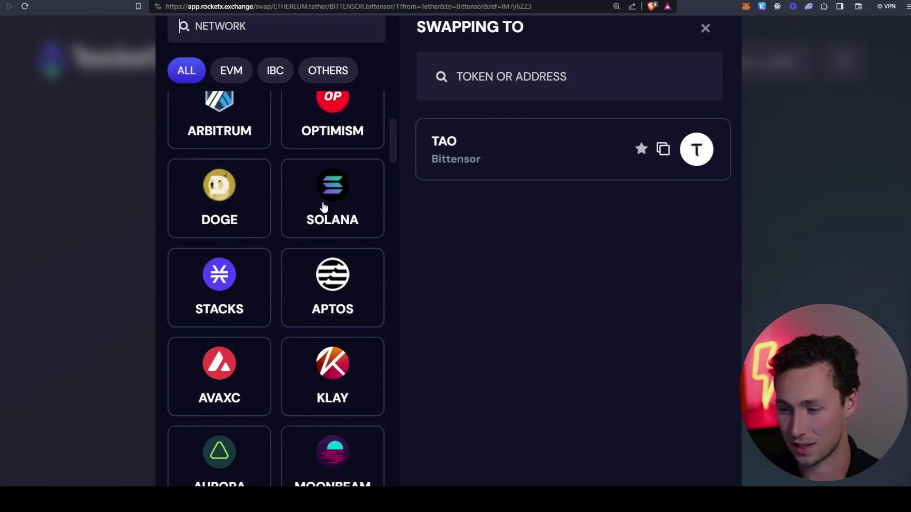
{"action": "left_click", "coordinate": [323, 206]}
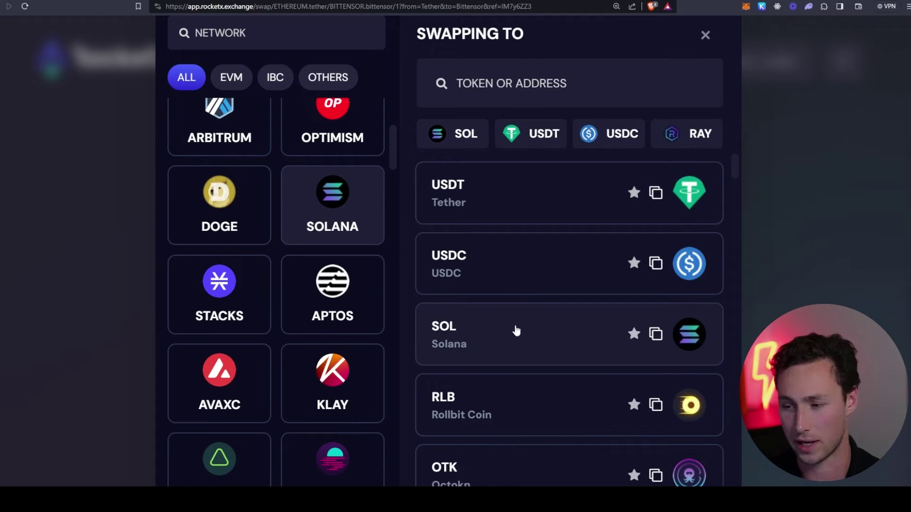
{"action": "left_click", "coordinate": [506, 357]}
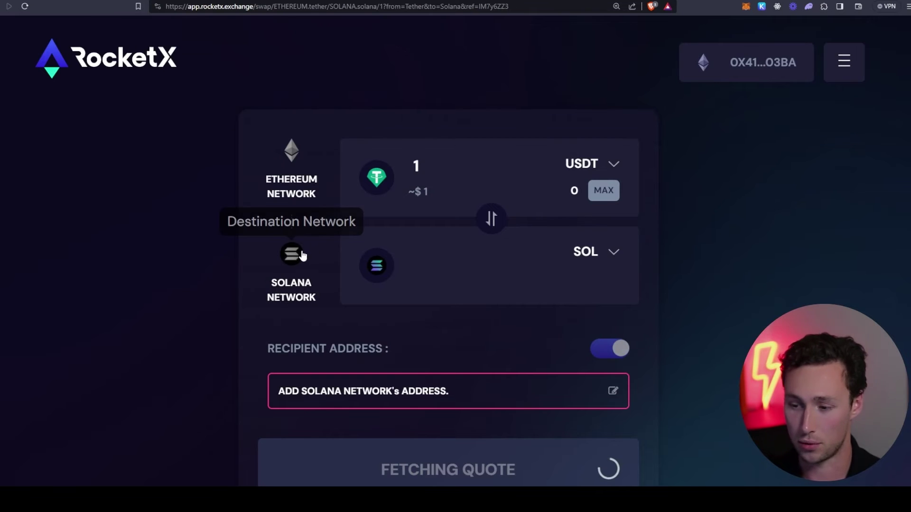
{"action": "left_click", "coordinate": [608, 162]}
{"action": "left_click", "coordinate": [488, 236]}
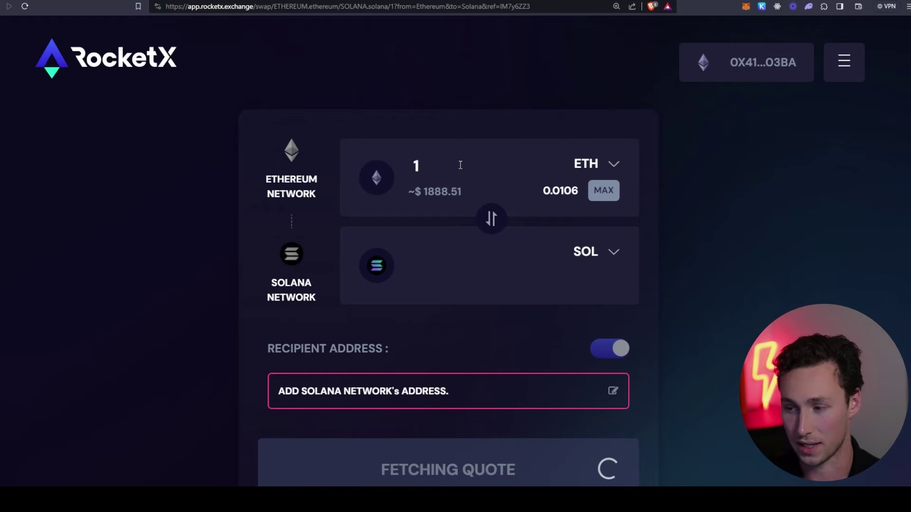
Change the From amount from 1 to 0.015 ETH and review the ~0.6444 SOL quote
{"action": "double_click", "coordinate": [416, 166]}
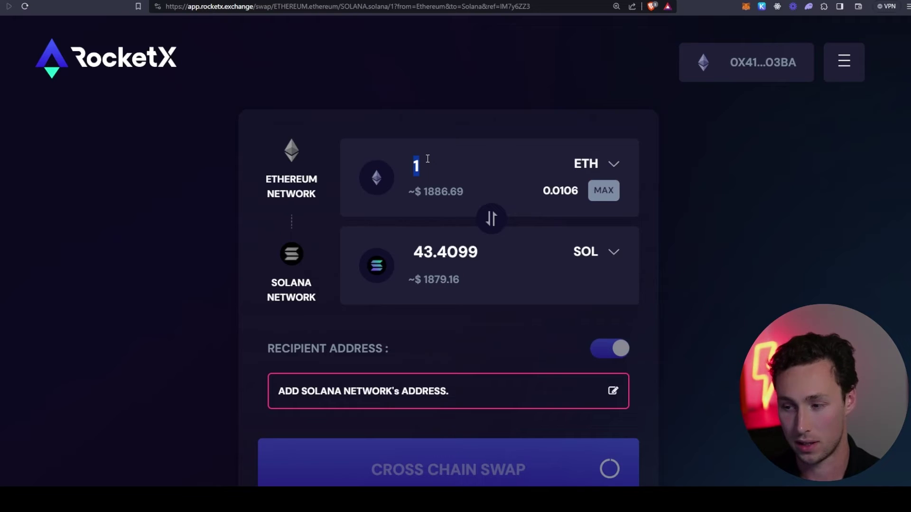
{"action": "key", "text": "BackSpace"}
{"action": "type", "text": "0."}
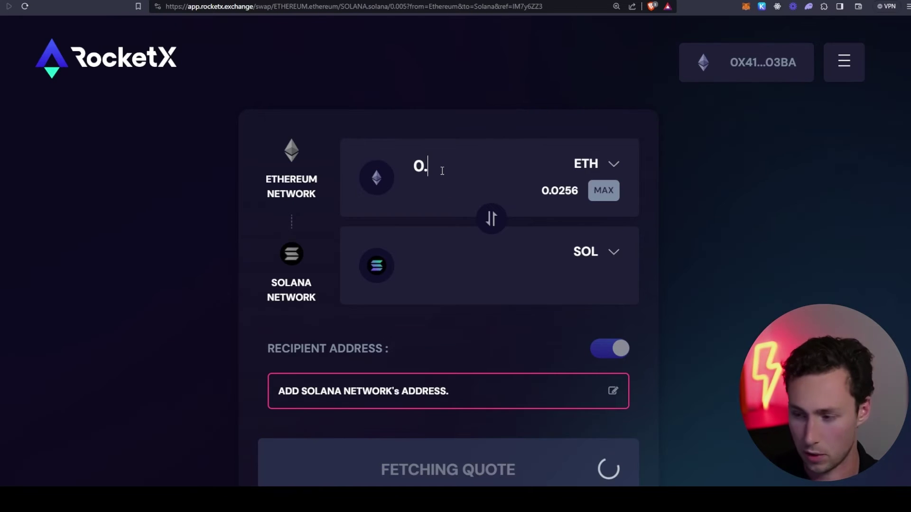
{"action": "type", "text": "01"}
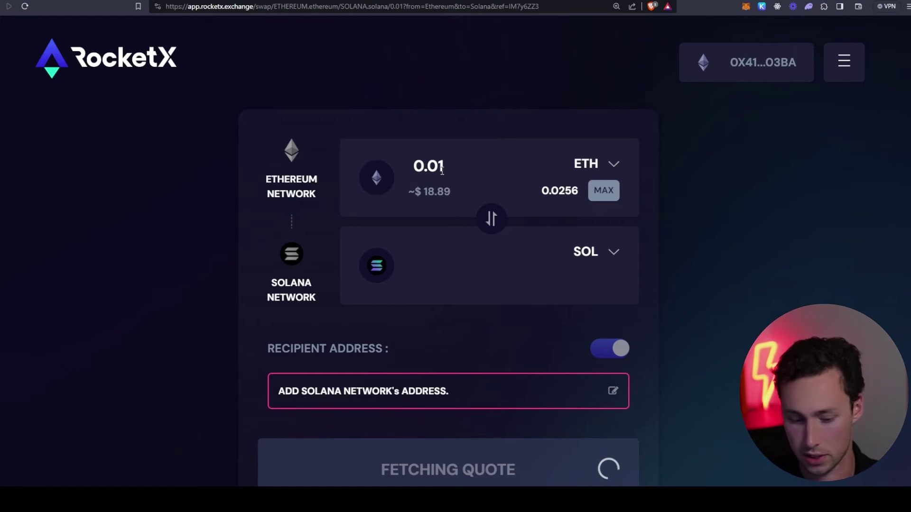
{"action": "type", "text": "5"}
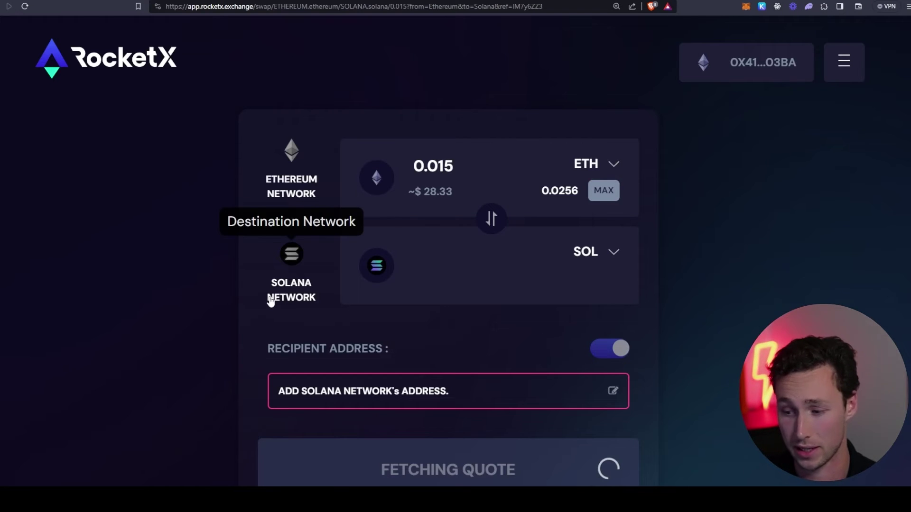
{"action": "scroll", "coordinate": [271, 299], "scroll_direction": "down", "scroll_amount": 2}
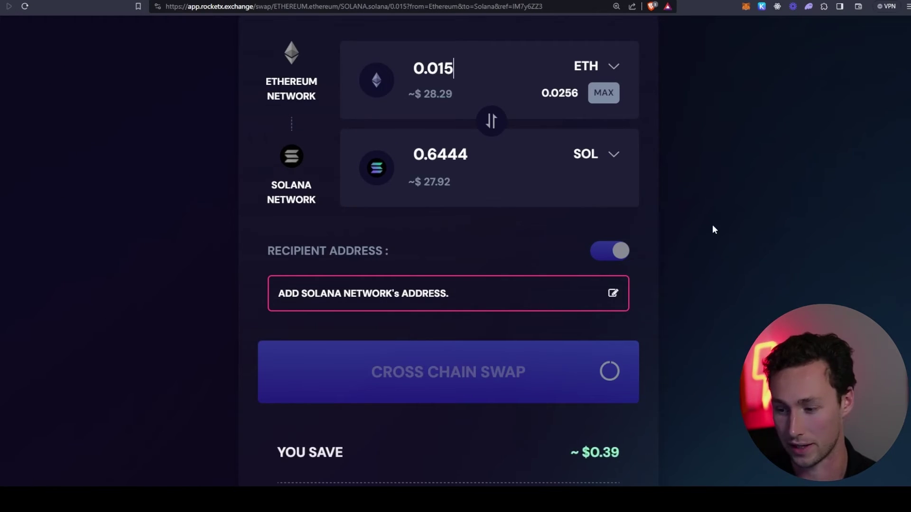
{"action": "scroll", "coordinate": [659, 252], "scroll_direction": "down", "scroll_amount": 3}
{"action": "scroll", "coordinate": [604, 257], "scroll_direction": "down", "scroll_amount": 5}
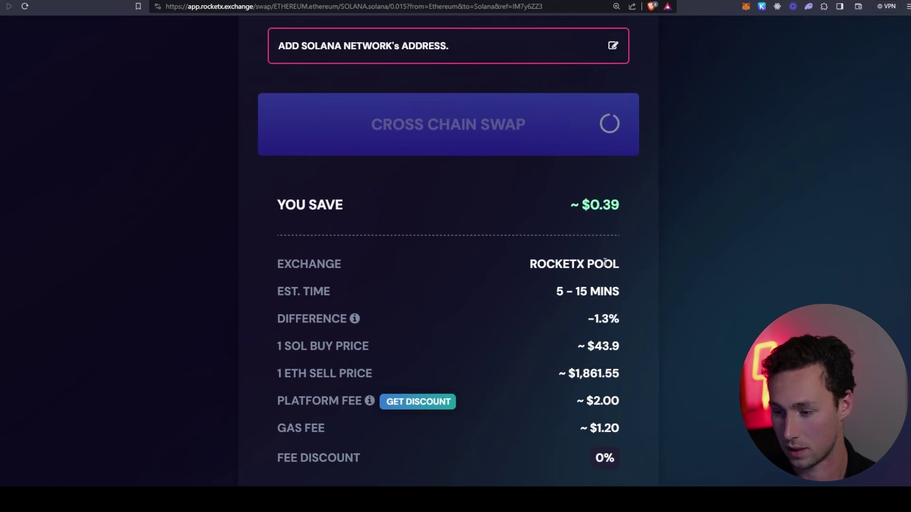
{"action": "scroll", "coordinate": [602, 261], "scroll_direction": "up", "scroll_amount": 9}
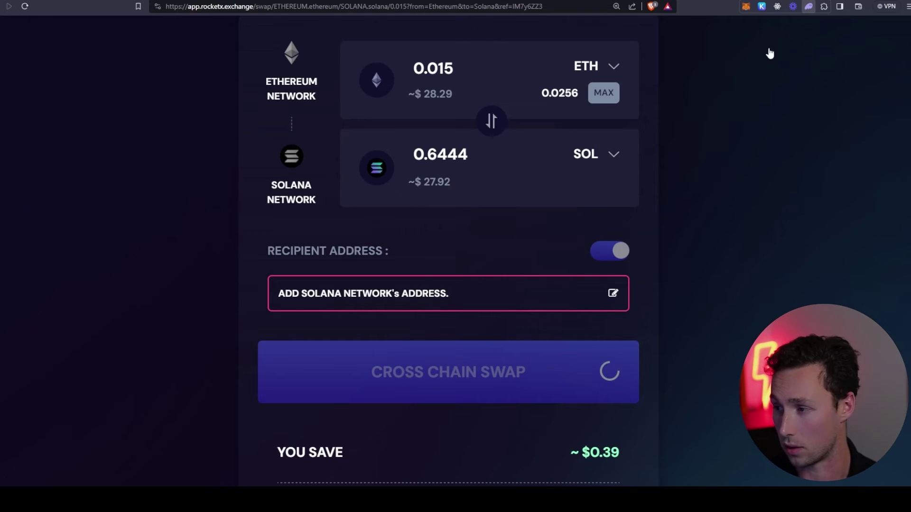
Paste the Solana recipient wallet address and save it for the swap
{"action": "left_click", "coordinate": [404, 297]}
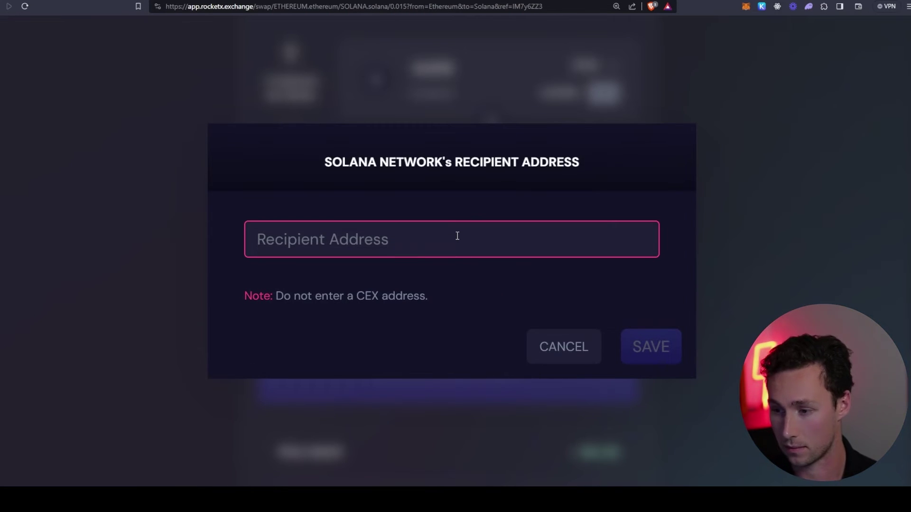
{"action": "key", "text": "ctrl+v"}
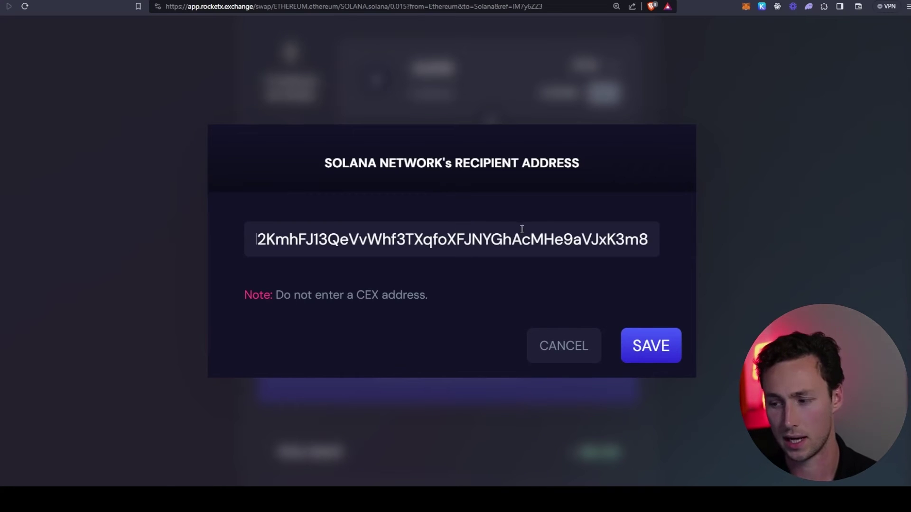
{"action": "left_click", "coordinate": [648, 359]}
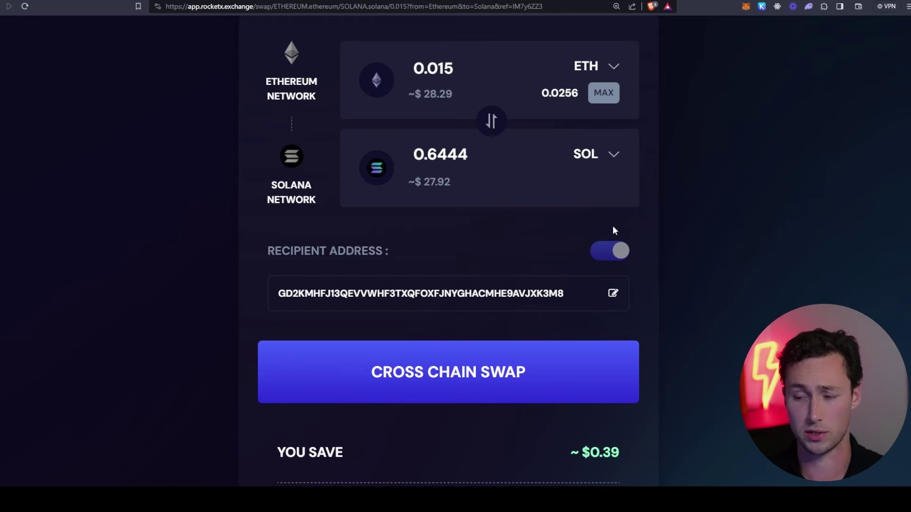
Scroll through the quote and fee details for the 0.015 ETH to SOL swap
{"action": "scroll", "coordinate": [595, 279], "scroll_direction": "up", "scroll_amount": 2}
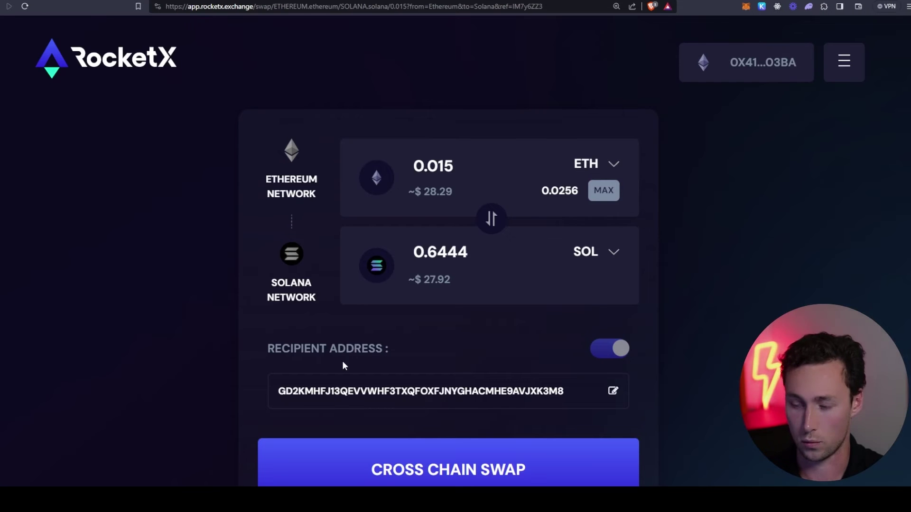
{"action": "scroll", "coordinate": [332, 401], "scroll_direction": "down", "scroll_amount": 8}
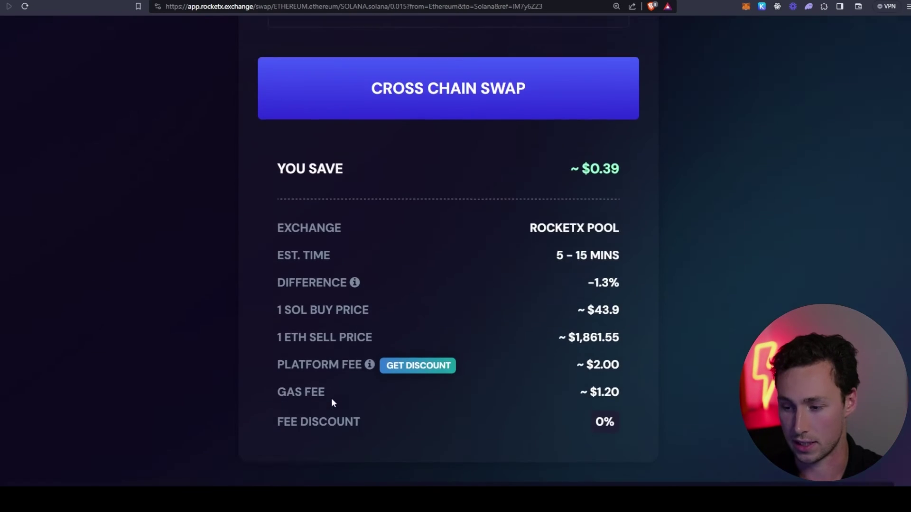
{"action": "scroll", "coordinate": [303, 370], "scroll_direction": "down", "scroll_amount": 2}
{"action": "scroll", "coordinate": [369, 308], "scroll_direction": "down", "scroll_amount": 3}
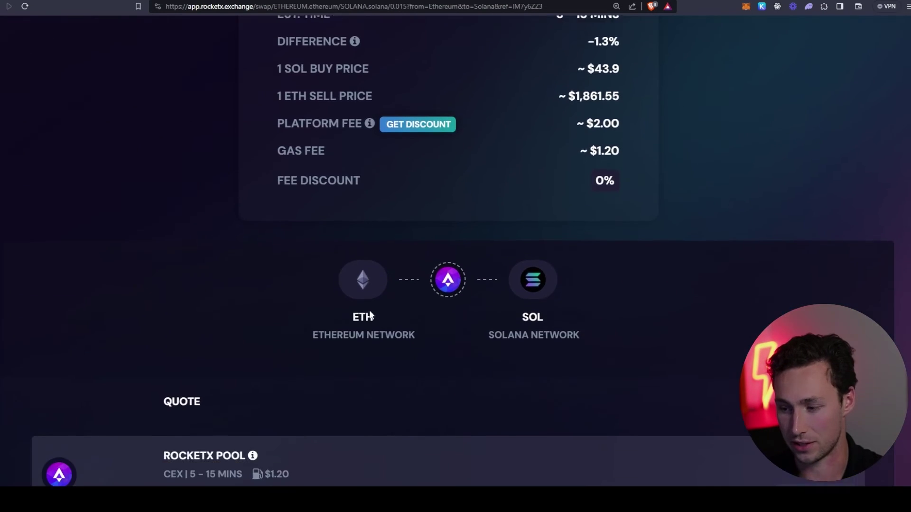
{"action": "scroll", "coordinate": [370, 315], "scroll_direction": "down", "scroll_amount": 1}
{"action": "scroll", "coordinate": [371, 310], "scroll_direction": "down", "scroll_amount": 3}
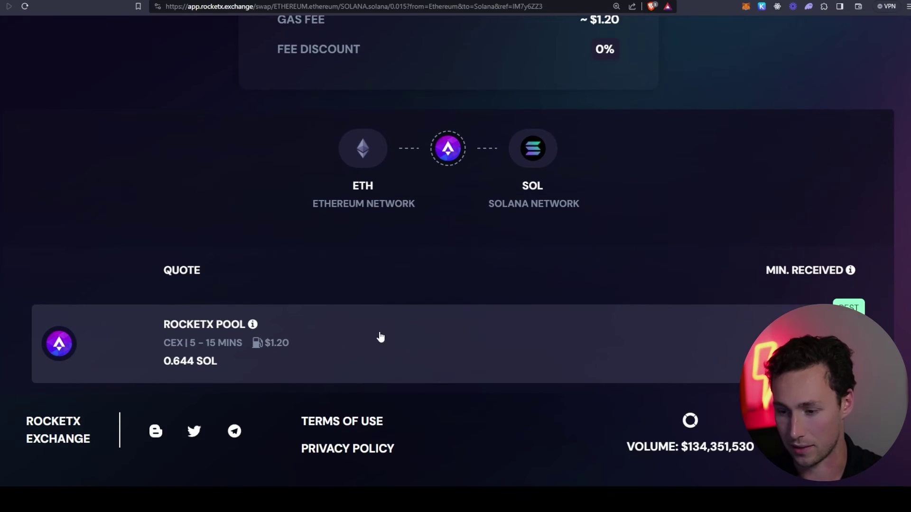
{"action": "scroll", "coordinate": [379, 338], "scroll_direction": "up", "scroll_amount": 10}
Submit the 0.015 ETH to SOL swap and wait until it shows as processing
{"action": "scroll", "coordinate": [380, 337], "scroll_direction": "up", "scroll_amount": 4}
{"action": "left_click", "coordinate": [450, 395]}
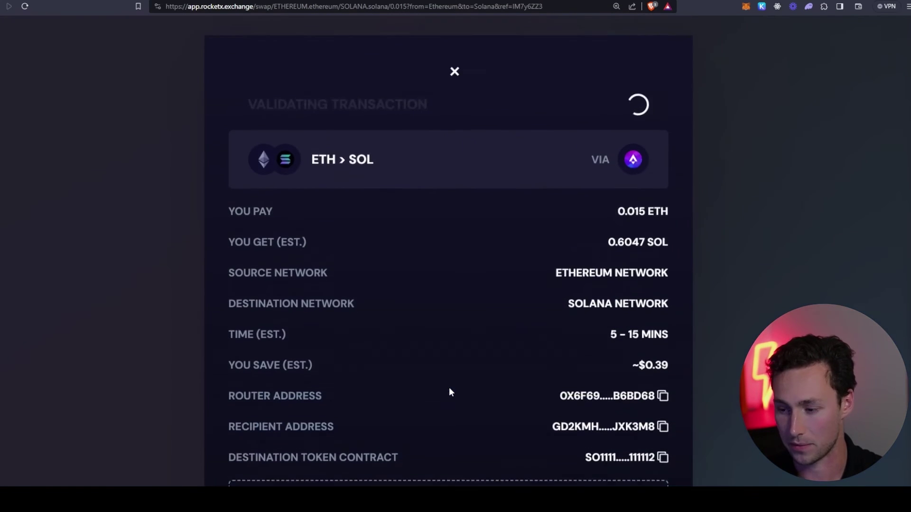
{"action": "scroll", "coordinate": [478, 335], "scroll_direction": "down", "scroll_amount": 2}
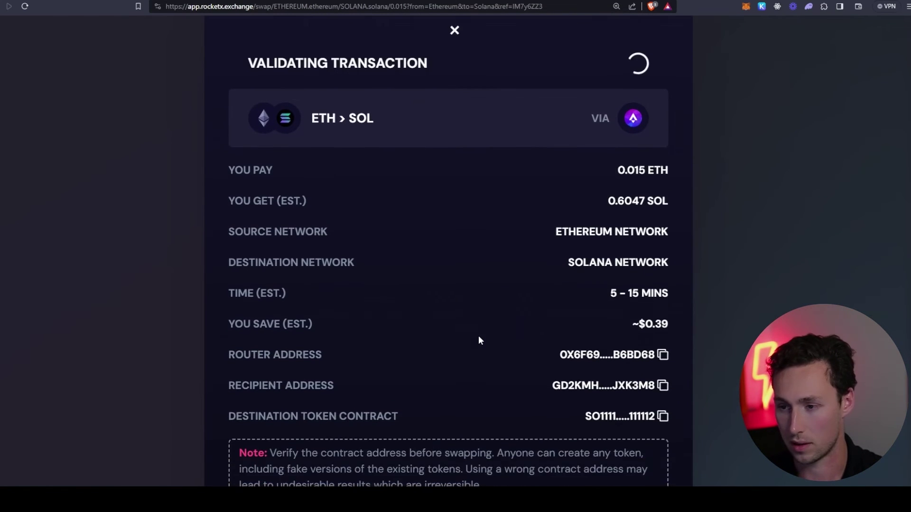
{"action": "scroll", "coordinate": [473, 328], "scroll_direction": "up", "scroll_amount": 2}
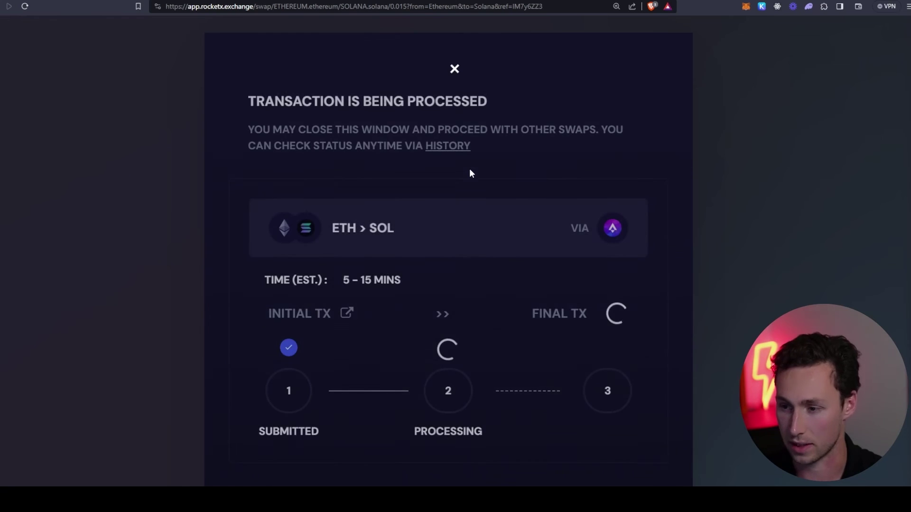
{"action": "scroll", "coordinate": [441, 291], "scroll_direction": "down", "scroll_amount": 1}
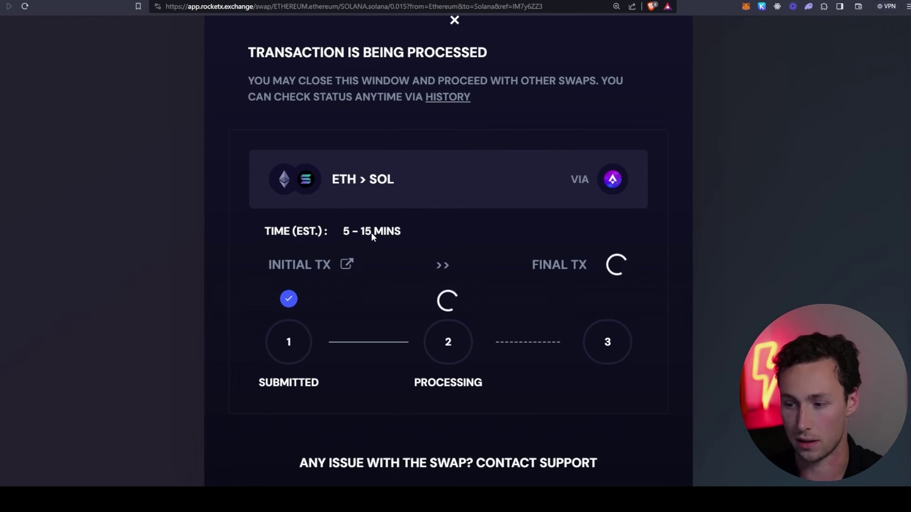
{"action": "scroll", "coordinate": [371, 232], "scroll_direction": "down", "scroll_amount": 1}
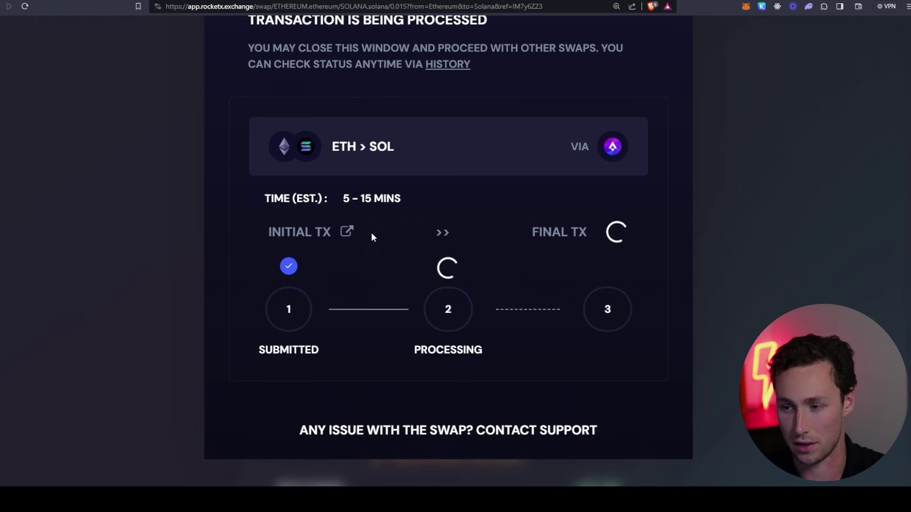
Close the transaction progress window and go to the History page from the main menu
{"action": "scroll", "coordinate": [563, 124], "scroll_direction": "up", "scroll_amount": 2}
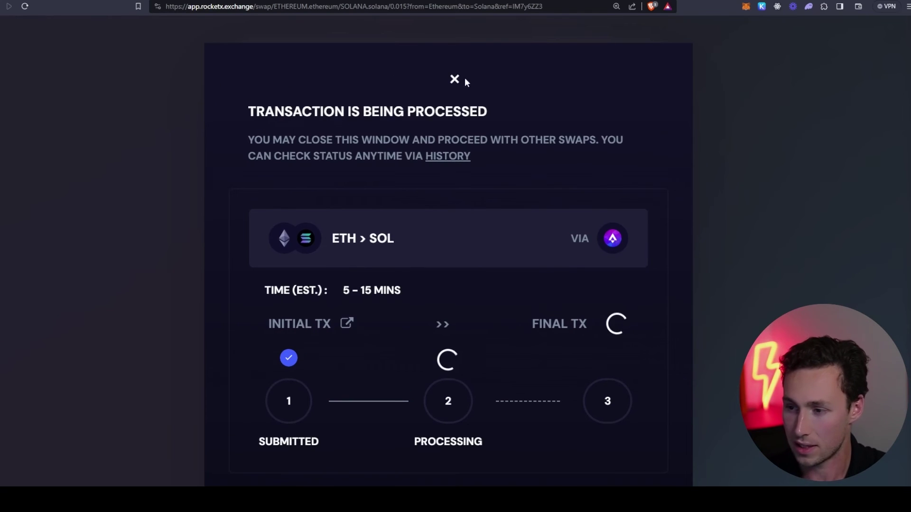
{"action": "left_click", "coordinate": [455, 85]}
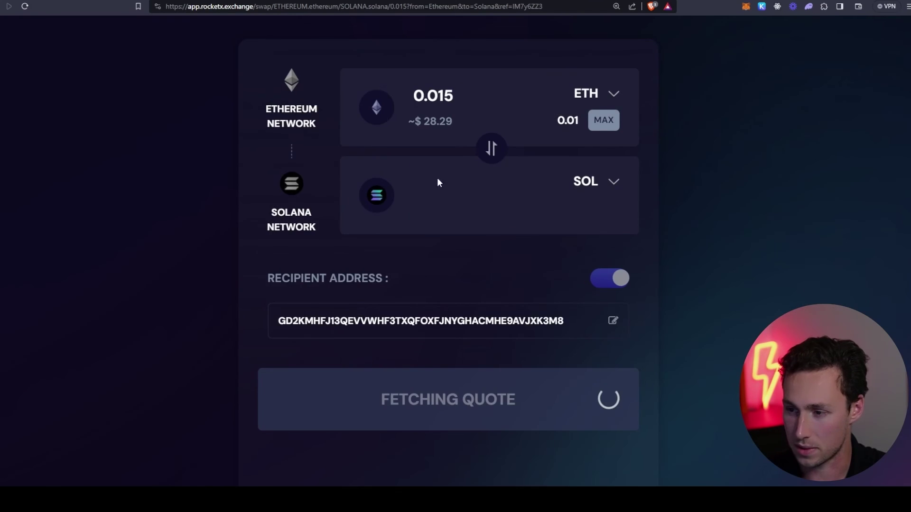
{"action": "scroll", "coordinate": [427, 195], "scroll_direction": "up", "scroll_amount": 2}
{"action": "left_click", "coordinate": [836, 65]}
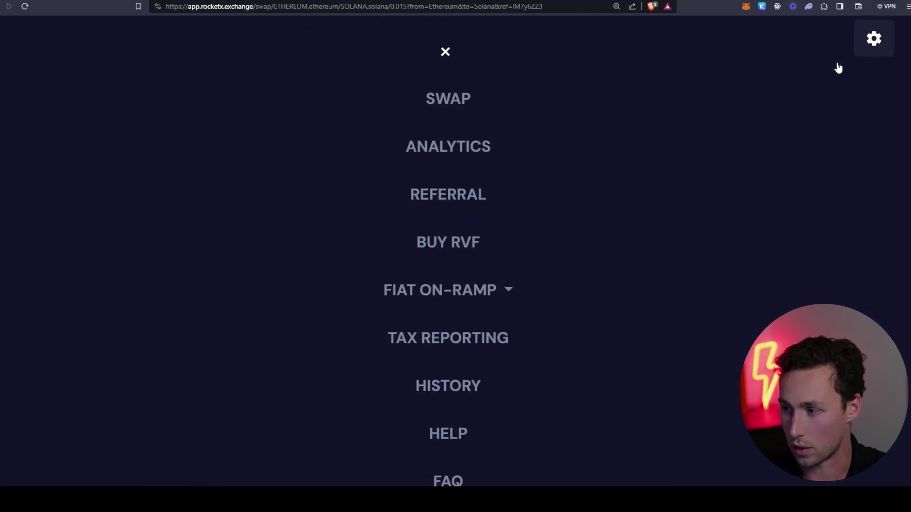
{"action": "left_click", "coordinate": [456, 396]}
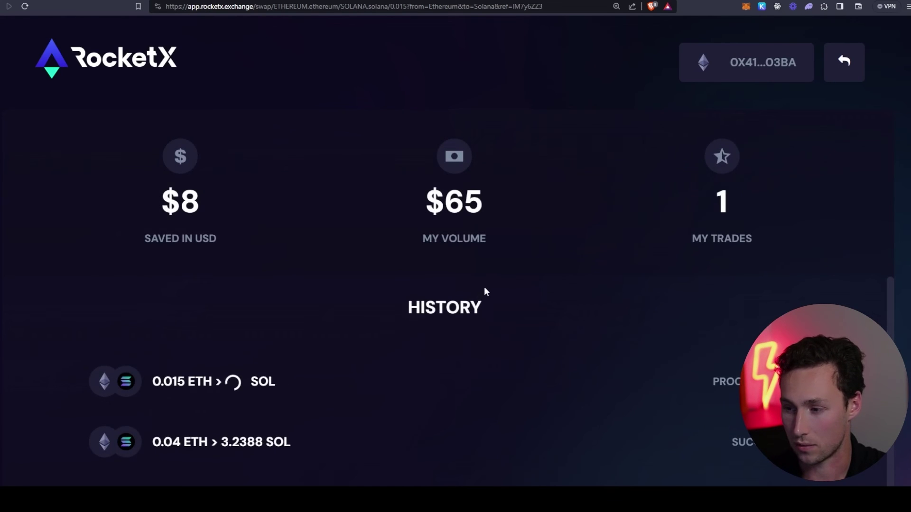
Open the processing 0.015 ETH to SOL history entry and review its three stages
{"action": "scroll", "coordinate": [258, 382], "scroll_direction": "down", "scroll_amount": 1}
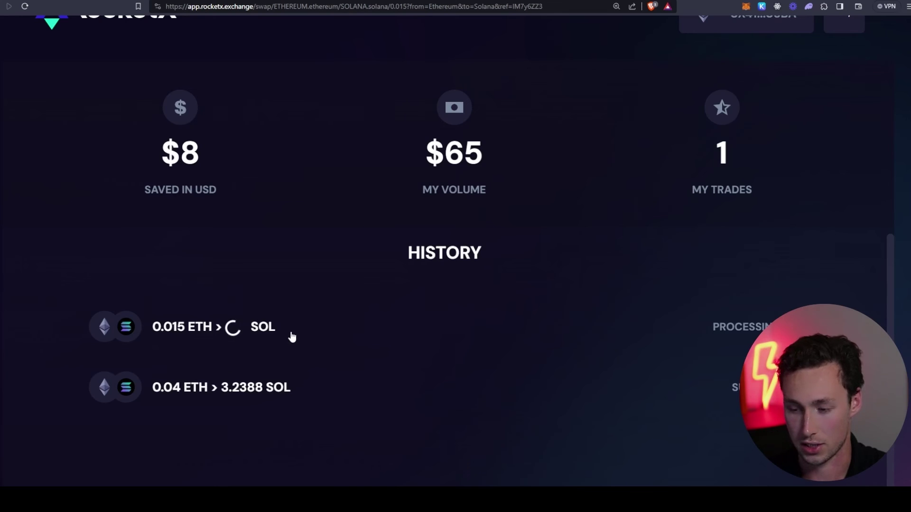
{"action": "scroll", "coordinate": [249, 326], "scroll_direction": "down", "scroll_amount": 1}
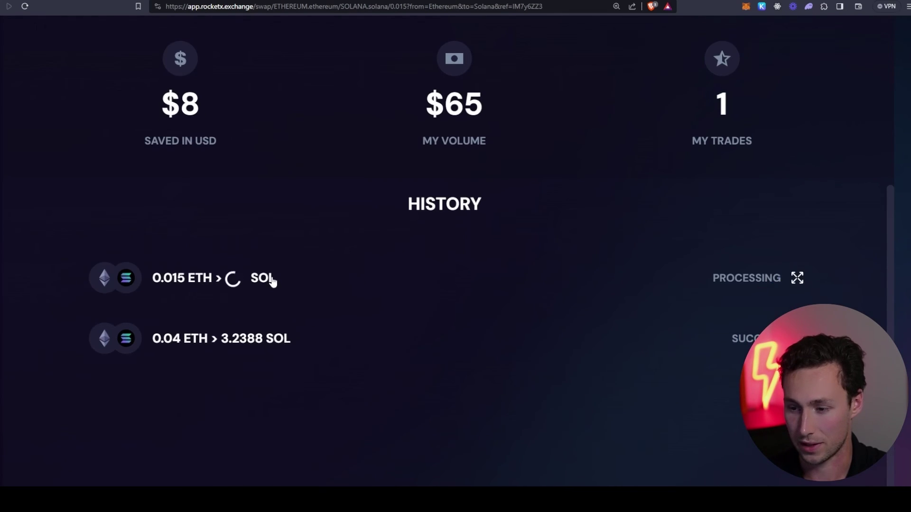
{"action": "left_click", "coordinate": [269, 279]}
{"action": "scroll", "coordinate": [334, 302], "scroll_direction": "down", "scroll_amount": 1}
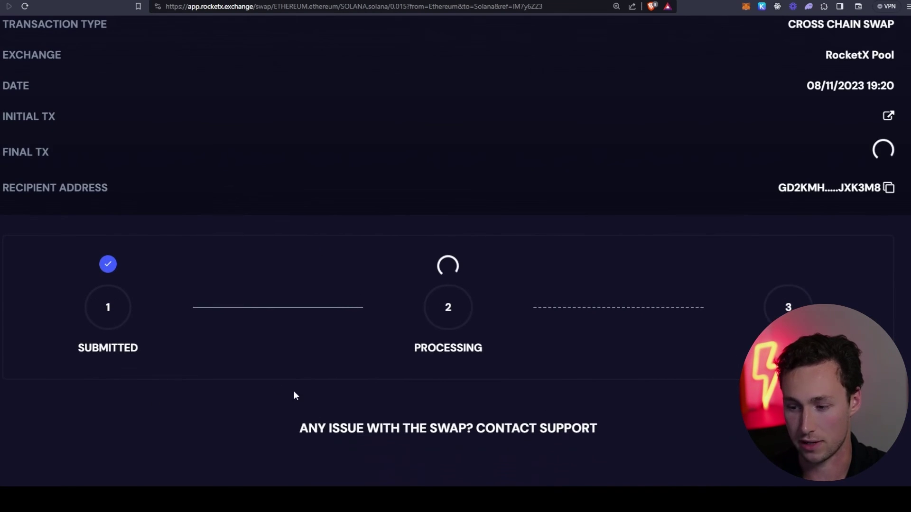
{"action": "scroll", "coordinate": [299, 391], "scroll_direction": "up", "scroll_amount": 6}
{"action": "scroll", "coordinate": [332, 375], "scroll_direction": "down", "scroll_amount": 3}
{"action": "scroll", "coordinate": [382, 358], "scroll_direction": "down", "scroll_amount": 3}
{"action": "scroll", "coordinate": [395, 352], "scroll_direction": "up", "scroll_amount": 4}
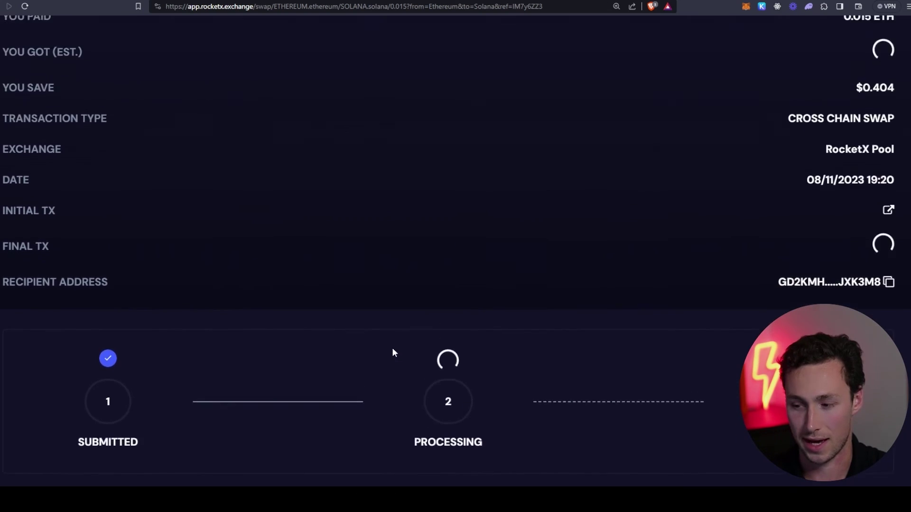
{"action": "scroll", "coordinate": [400, 352], "scroll_direction": "down", "scroll_amount": 2}
{"action": "scroll", "coordinate": [403, 350], "scroll_direction": "down", "scroll_amount": 1}
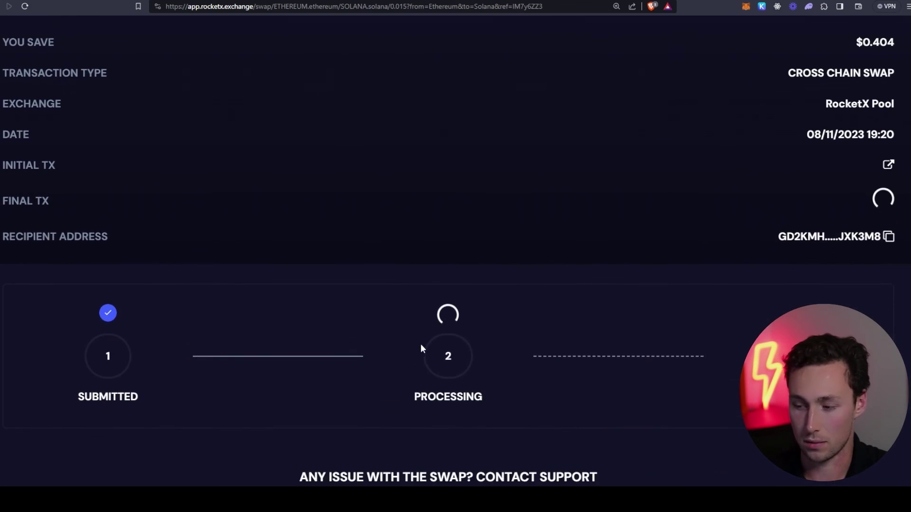
{"action": "scroll", "coordinate": [420, 350], "scroll_direction": "down", "scroll_amount": 1}
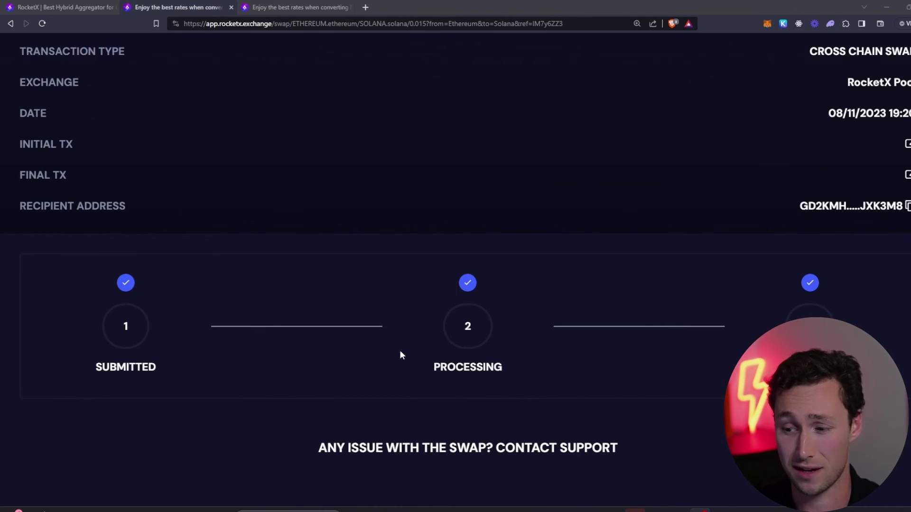
Check the received SOL balance in the Phantom wallet popup, then close it
{"action": "left_click", "coordinate": [829, 26]}
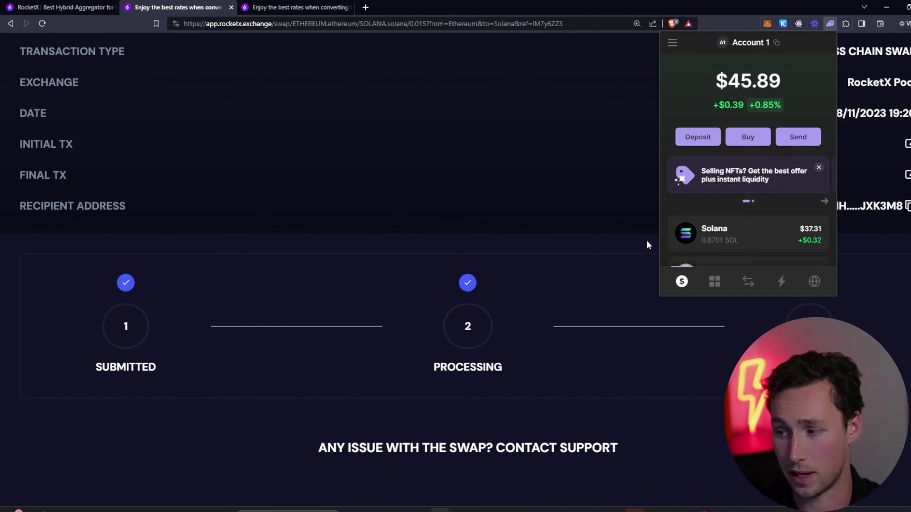
{"action": "scroll", "coordinate": [738, 204], "scroll_direction": "down", "scroll_amount": 2}
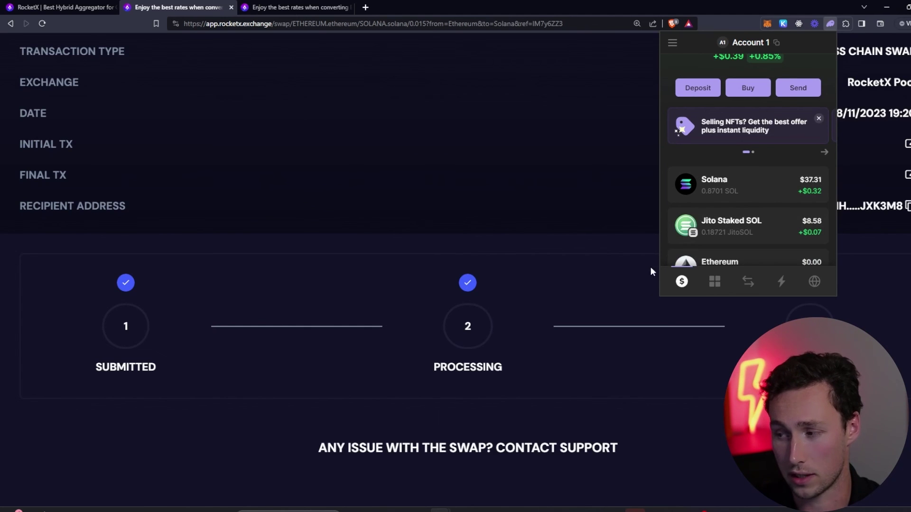
{"action": "left_click", "coordinate": [588, 271]}
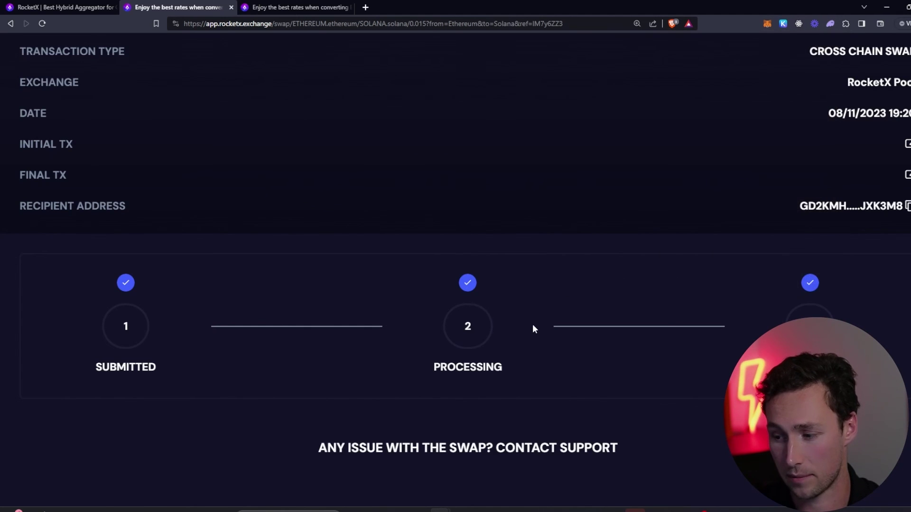
{"action": "scroll", "coordinate": [533, 324], "scroll_direction": "up", "scroll_amount": 4}
{"action": "scroll", "coordinate": [538, 330], "scroll_direction": "down", "scroll_amount": 1}
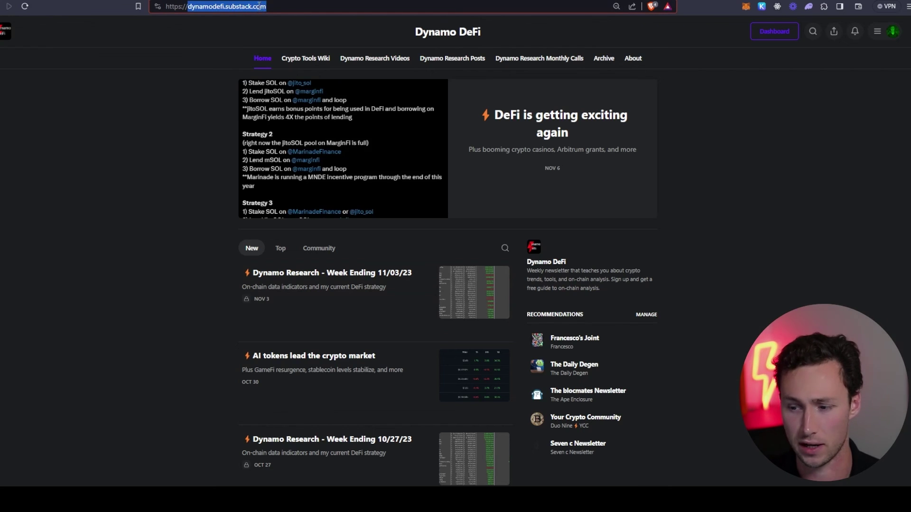
Open the 'AI tokens lead the crypto market' post and scroll through its RocketX Tool Spotlight section
{"action": "mouse_move", "coordinate": [335, 335]}
{"action": "left_click", "coordinate": [361, 355]}
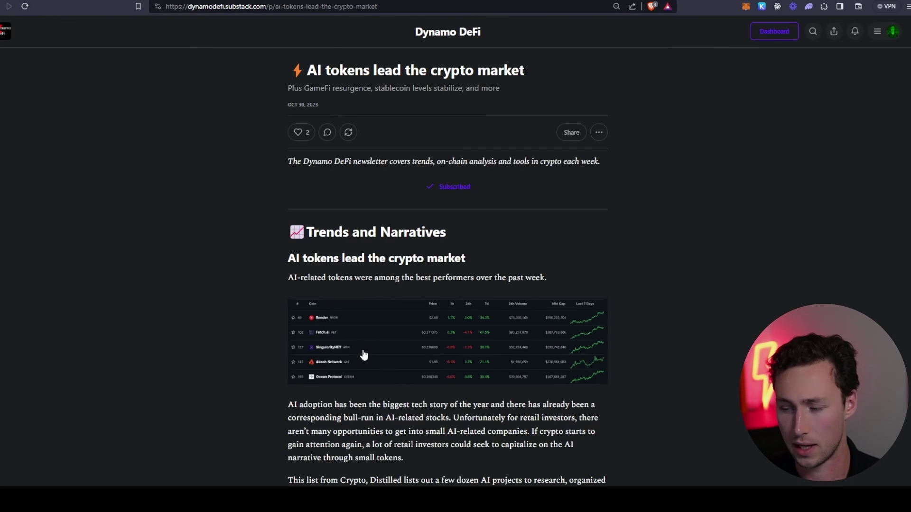
{"action": "scroll", "coordinate": [448, 266], "scroll_direction": "down", "scroll_amount": 15}
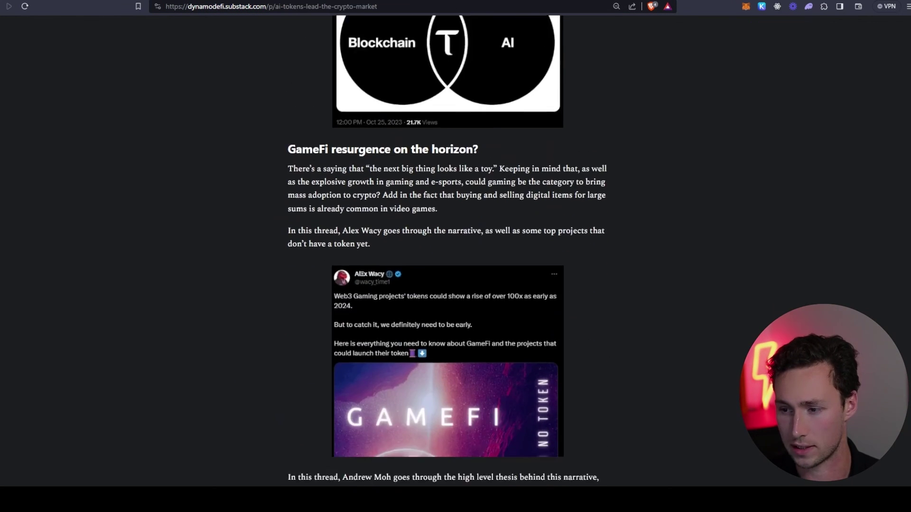
{"action": "scroll", "coordinate": [902, 264], "scroll_direction": "down", "scroll_amount": 20}
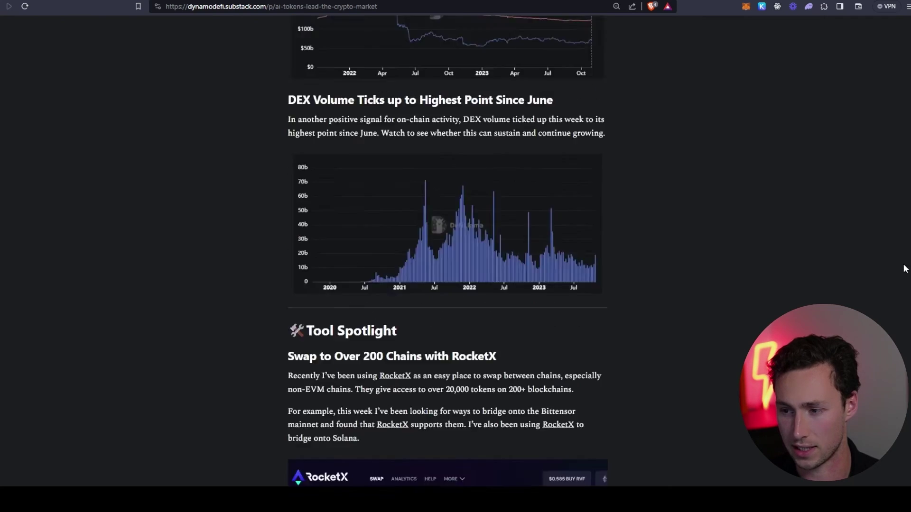
{"action": "scroll", "coordinate": [906, 311], "scroll_direction": "up", "scroll_amount": 6}
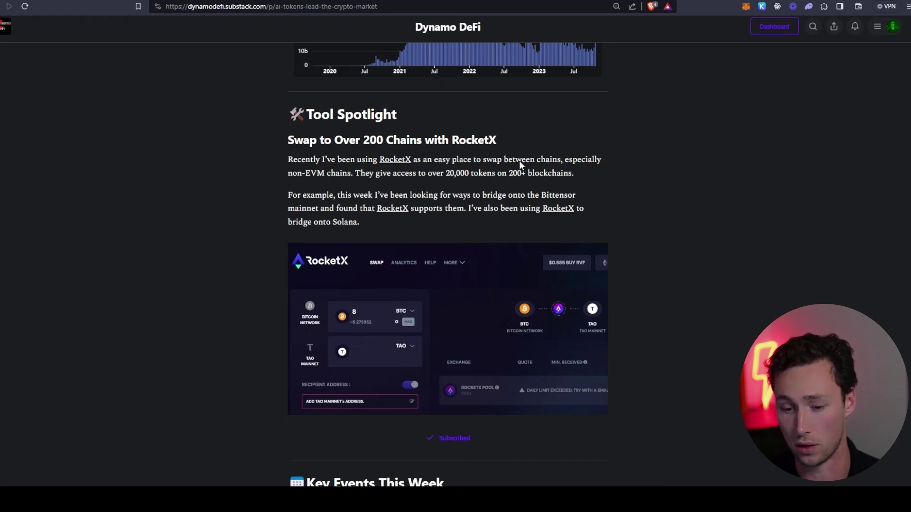
{"action": "scroll", "coordinate": [626, 332], "scroll_direction": "up", "scroll_amount": 15}
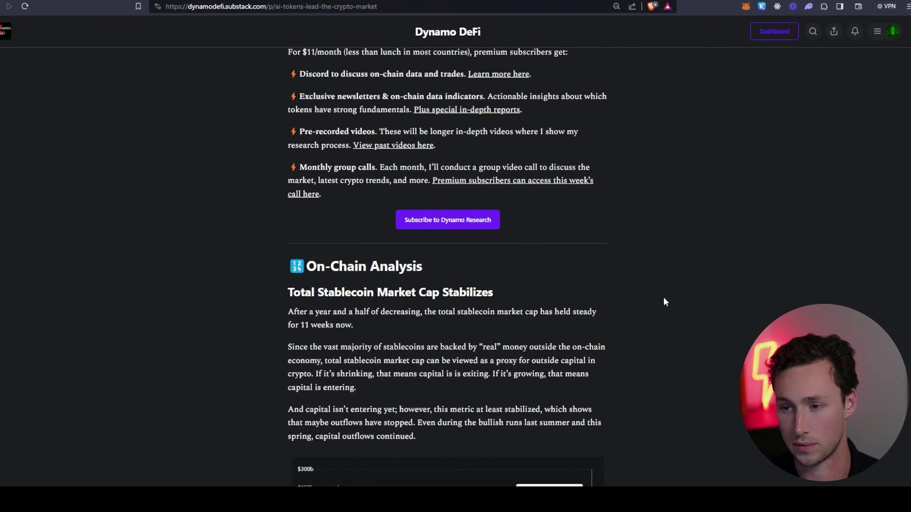